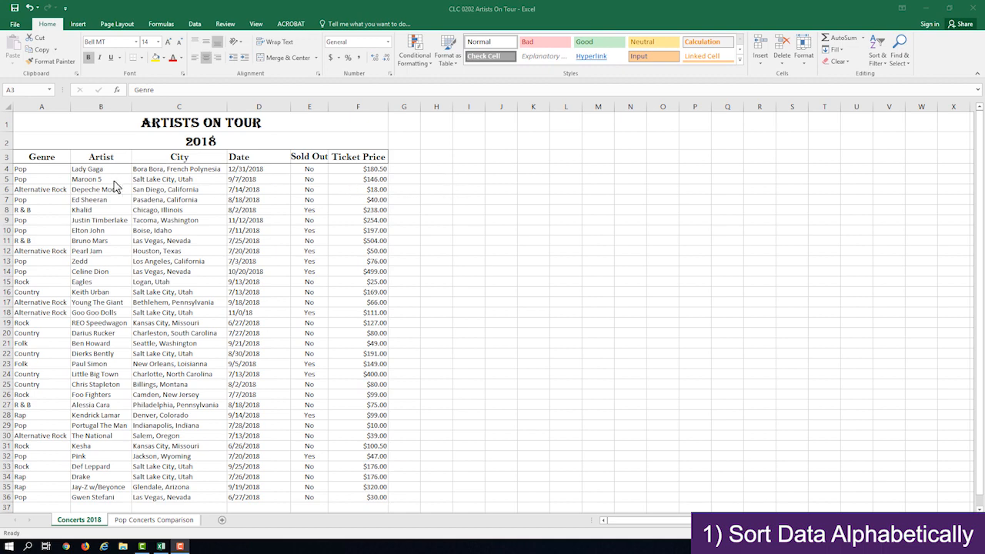
Step: Sort the concert records in A4:F36 alphabetically by genre from A to Z, leaving out the header row
click(42, 158)
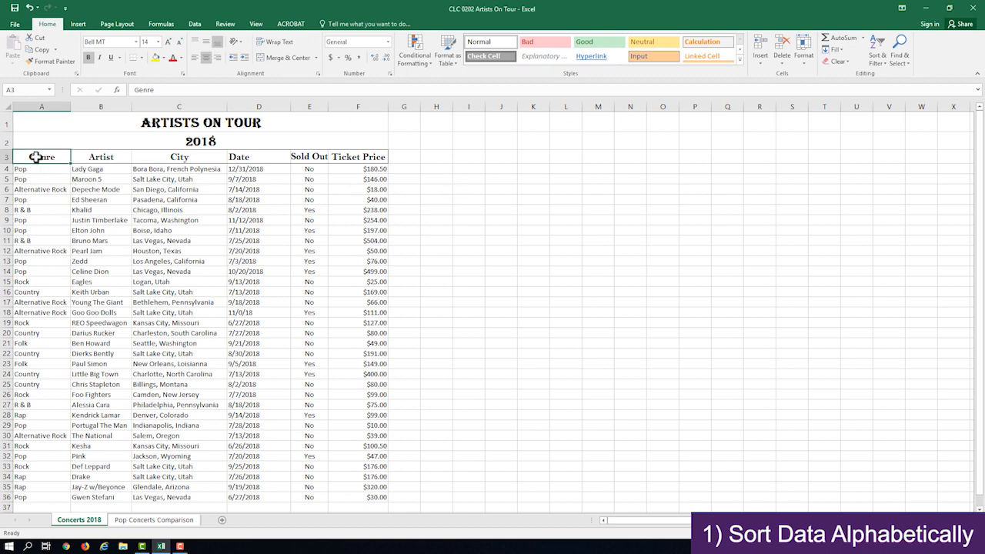
mouse_move(31, 168)
mouse_down()
mouse_move(312, 364)
mouse_move(344, 474)
mouse_move(364, 497)
mouse_up()
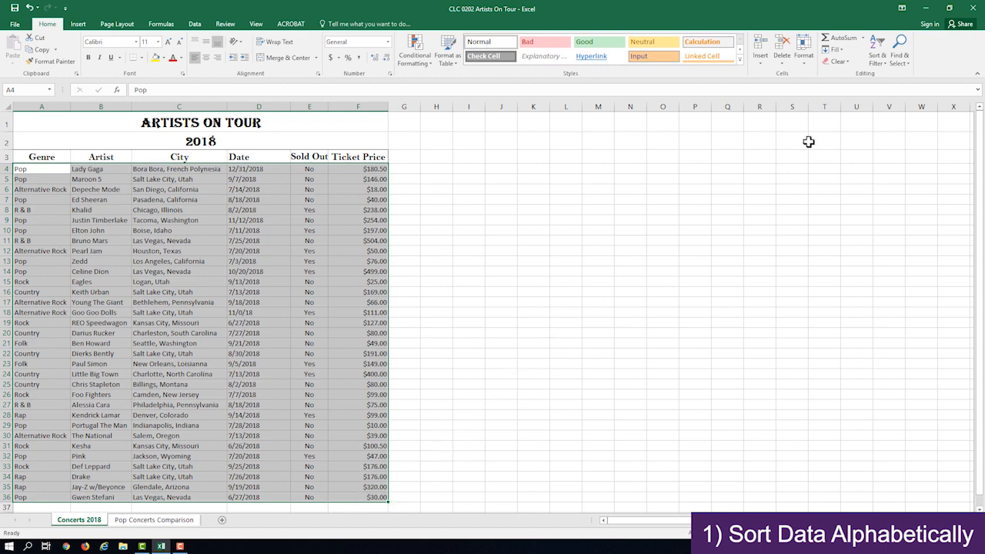
click(879, 60)
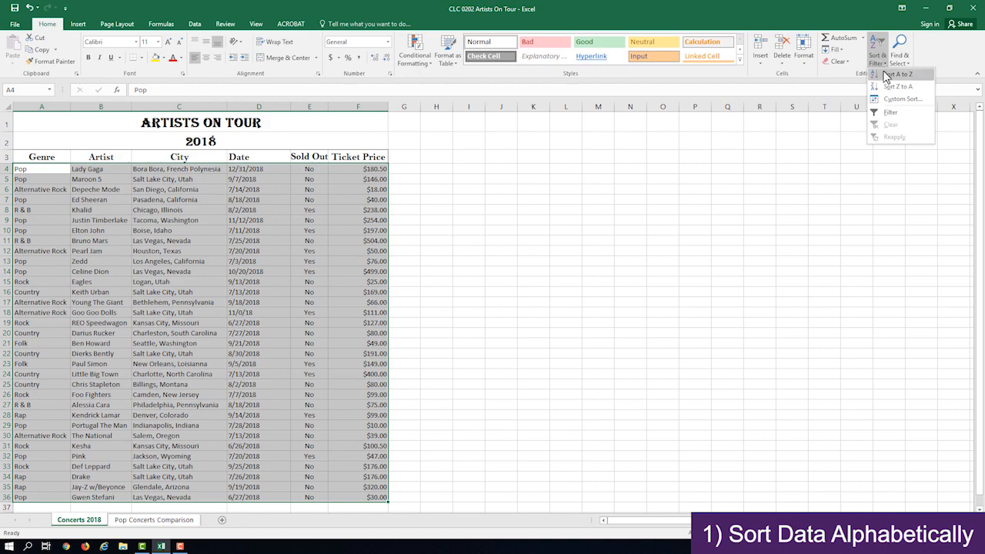
click(885, 74)
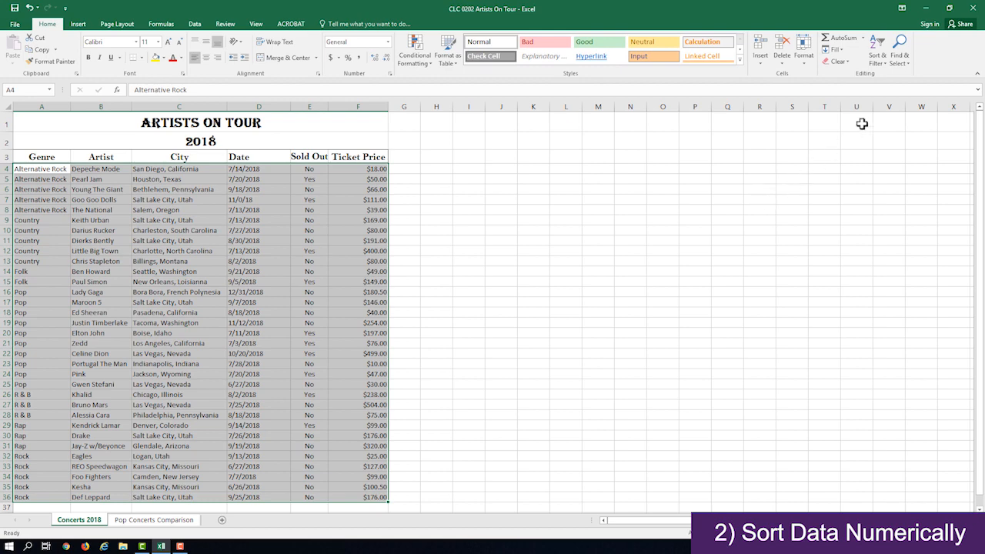
Step: Apply a custom sort to the selected concert records by Column F values, ordered Smallest to Largest
click(878, 60)
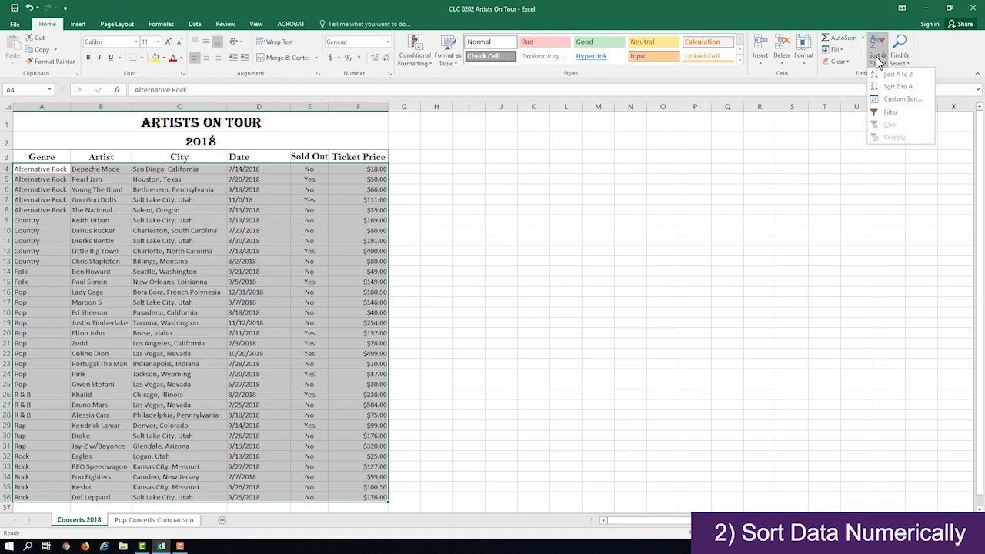
click(893, 99)
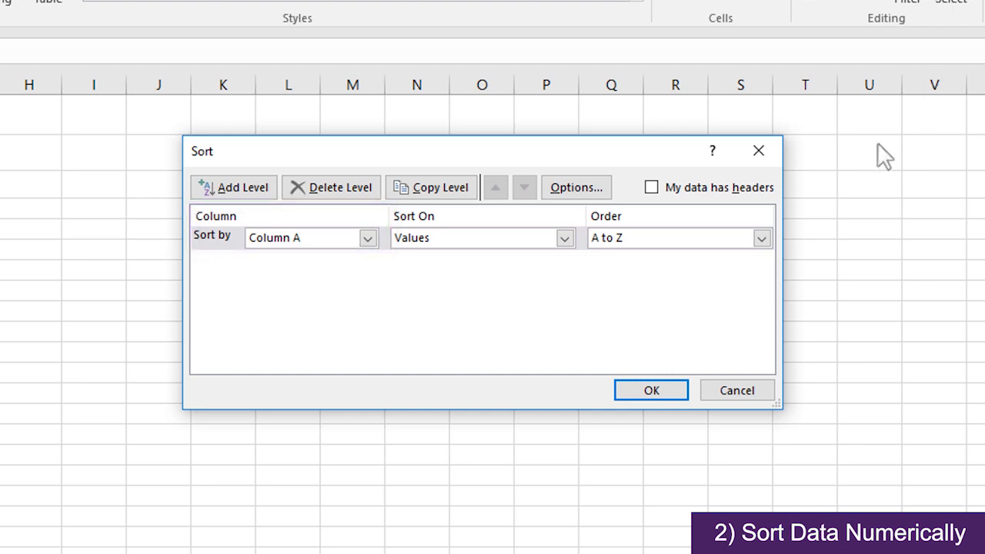
click(367, 238)
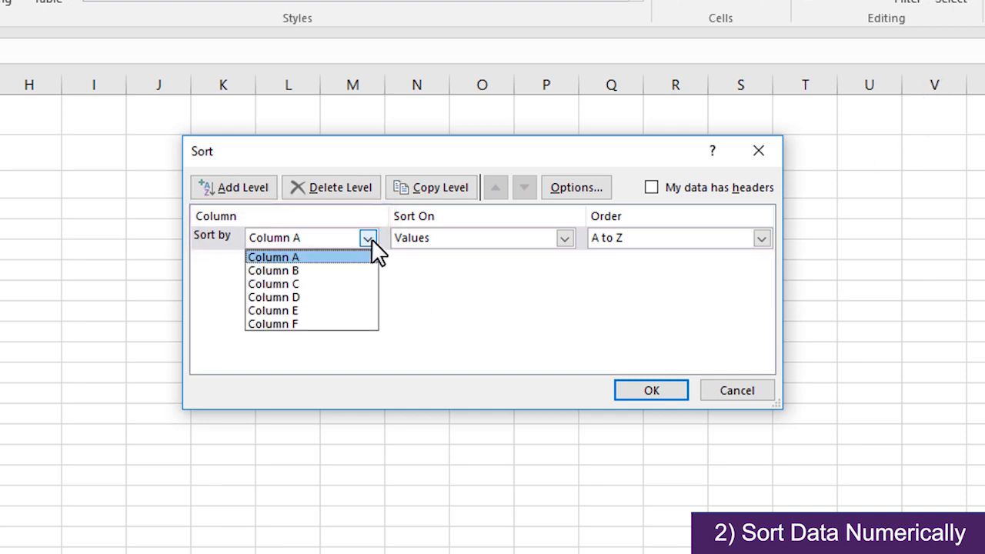
click(308, 324)
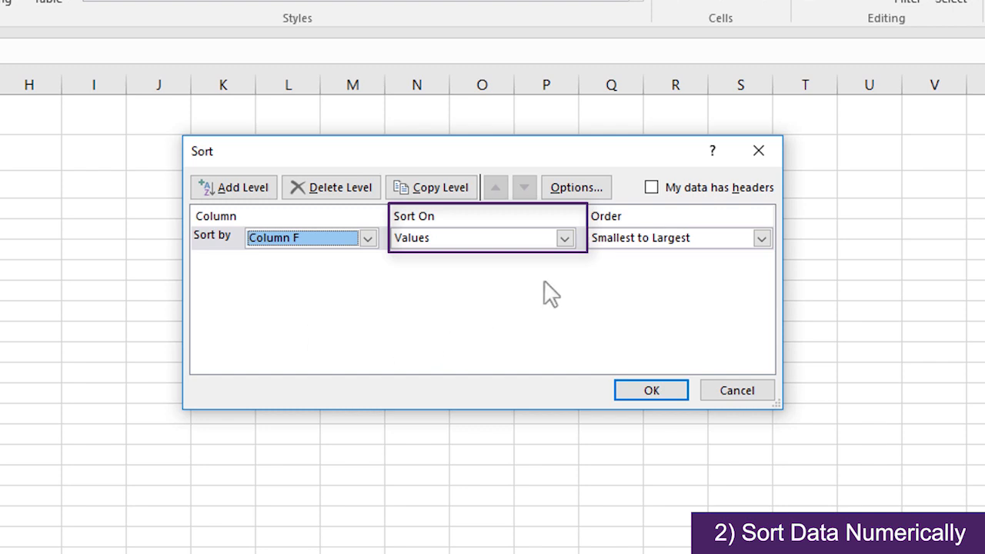
click(566, 239)
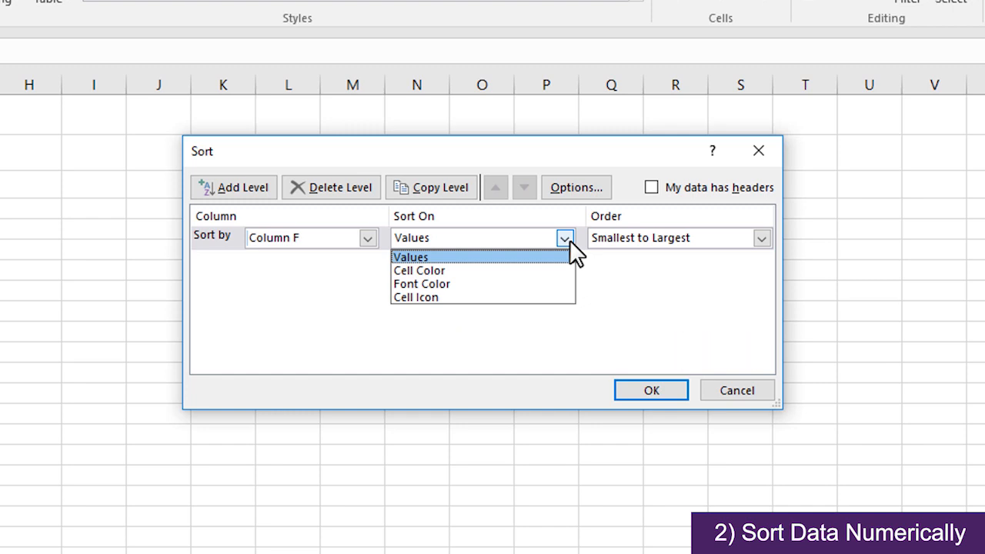
click(570, 241)
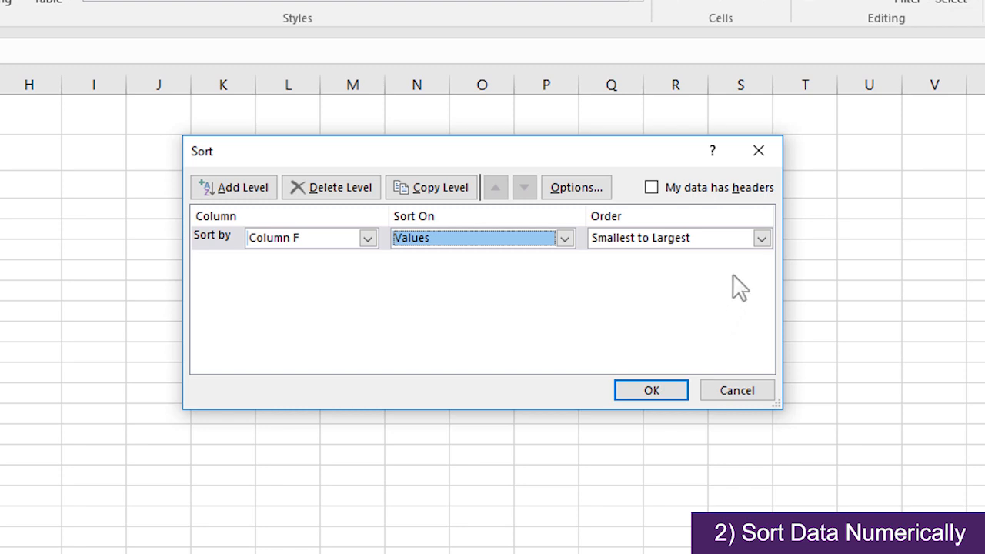
click(761, 238)
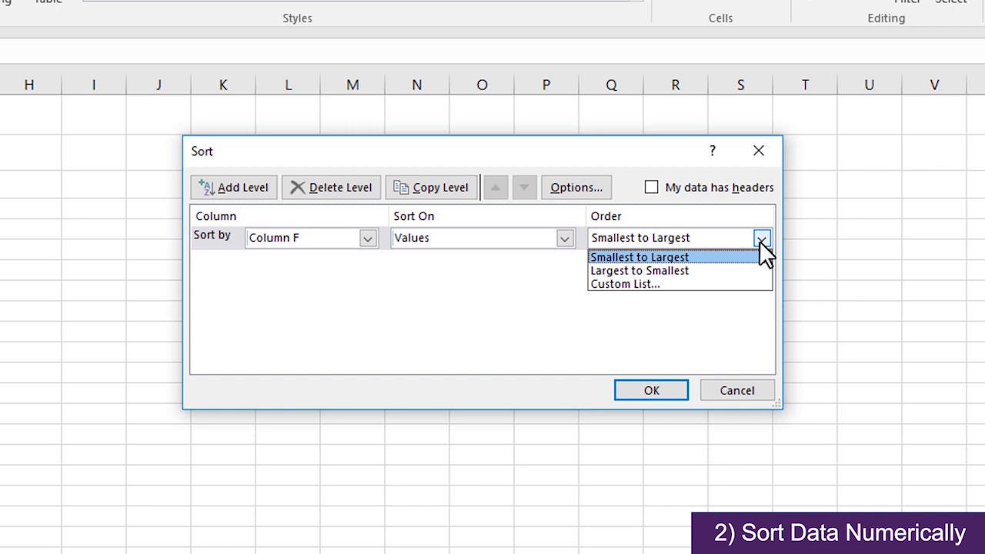
click(692, 284)
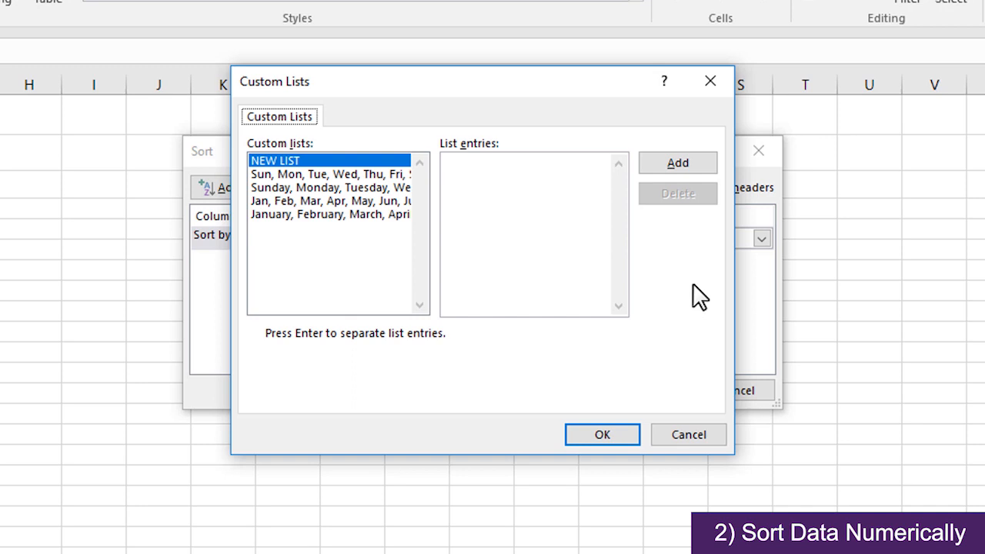
click(691, 432)
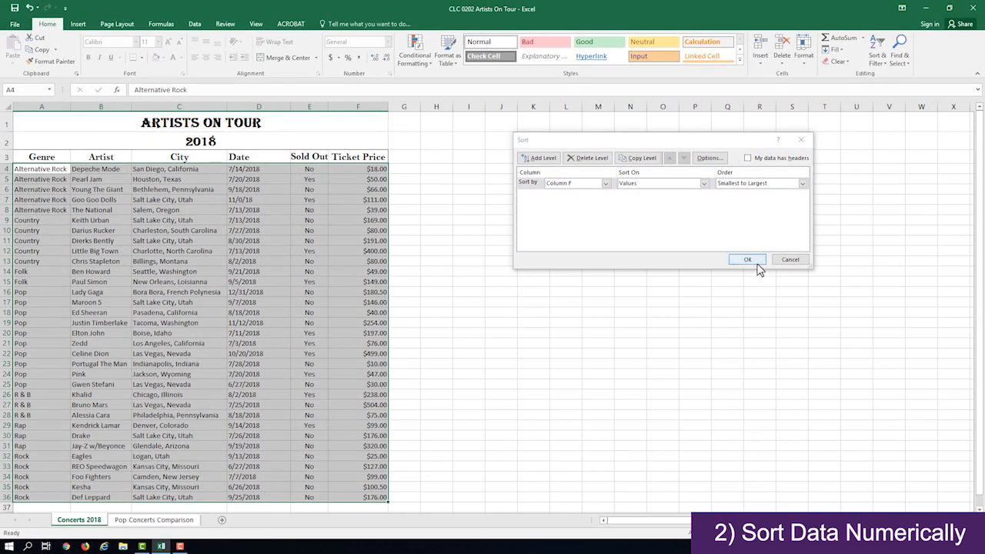
click(747, 259)
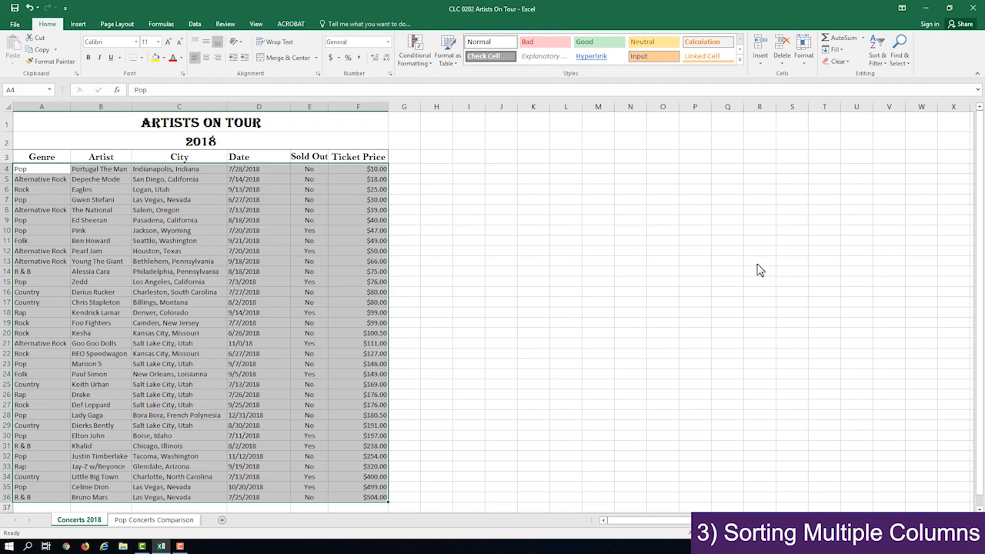
Step: Custom sort the concert records by Column A from A to Z, with a second level on Column F, Smallest to Largest
click(878, 62)
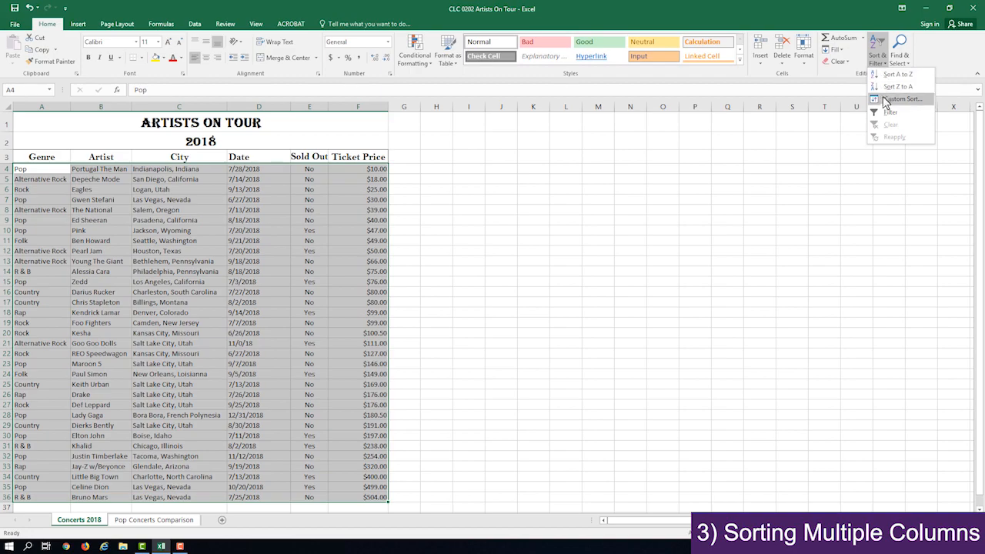
click(884, 99)
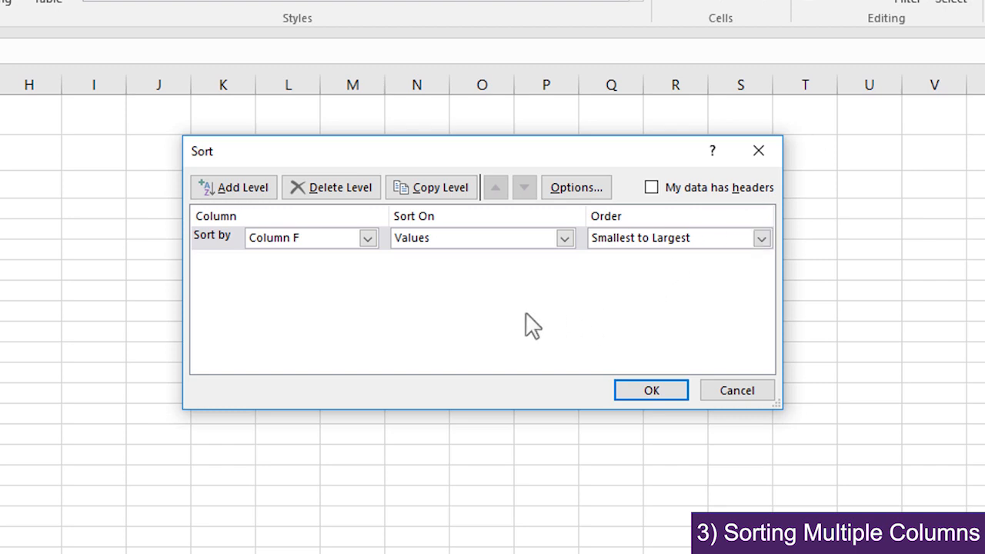
click(368, 238)
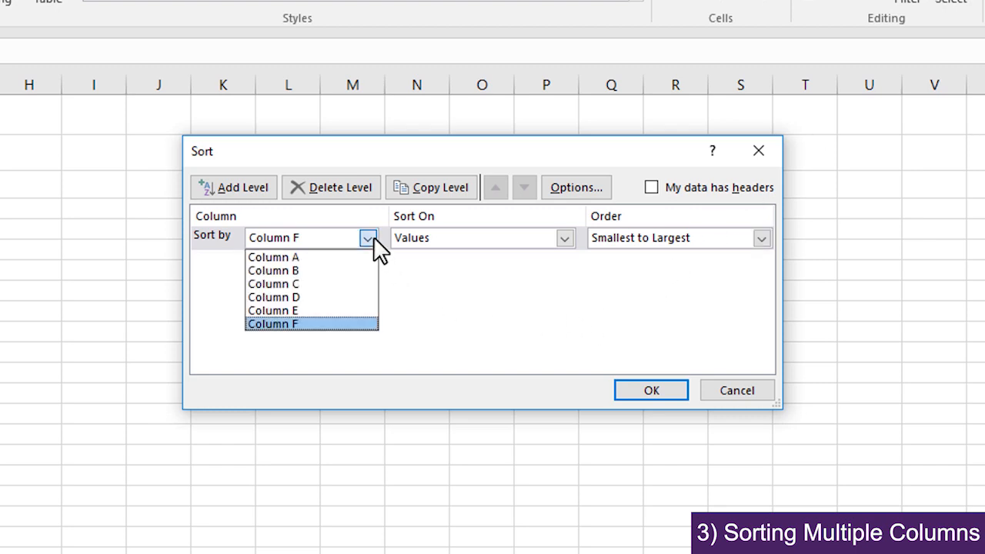
click(324, 257)
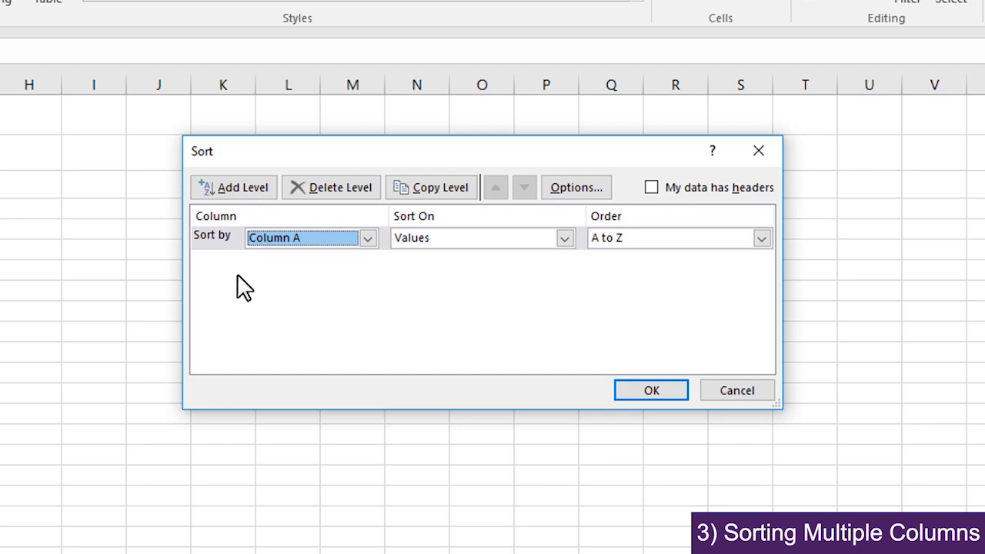
click(256, 197)
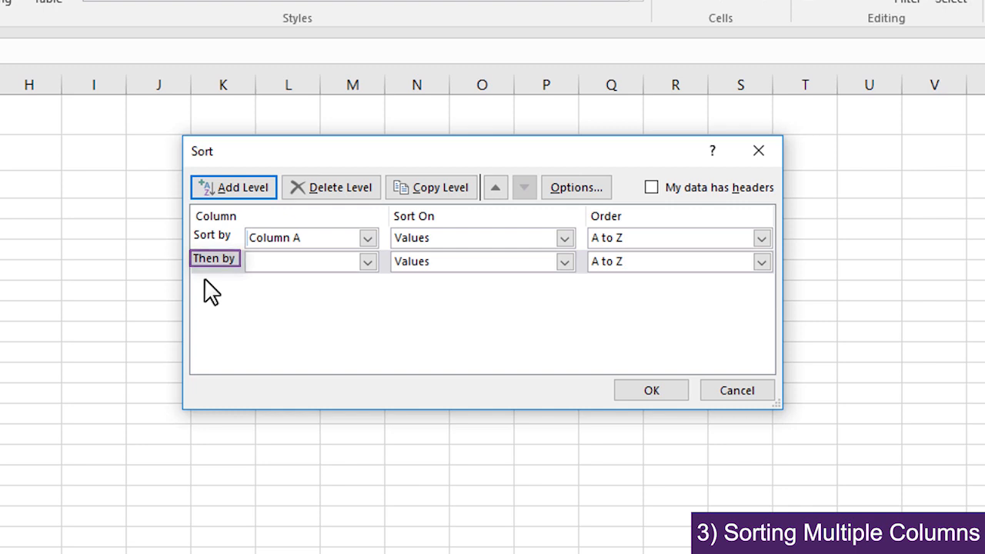
click(368, 261)
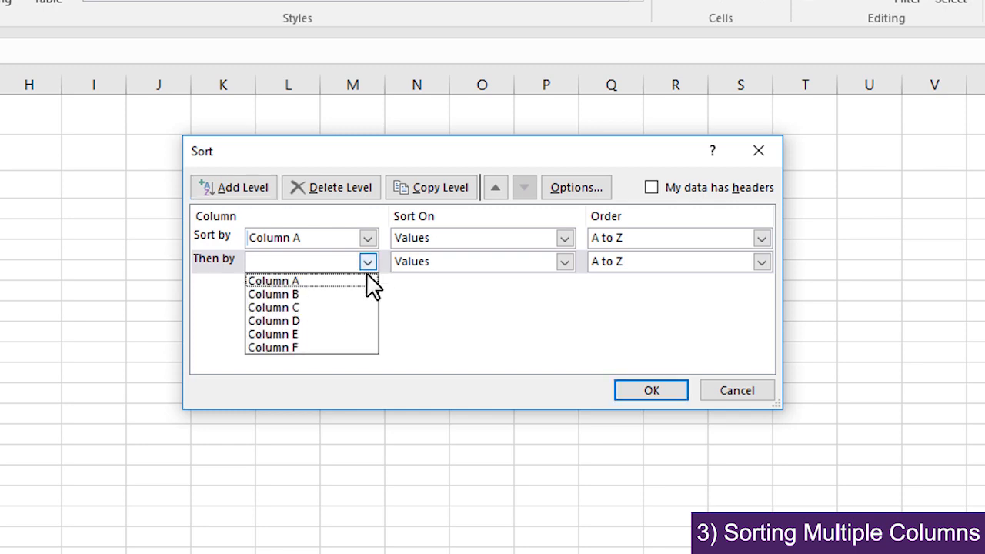
click(293, 347)
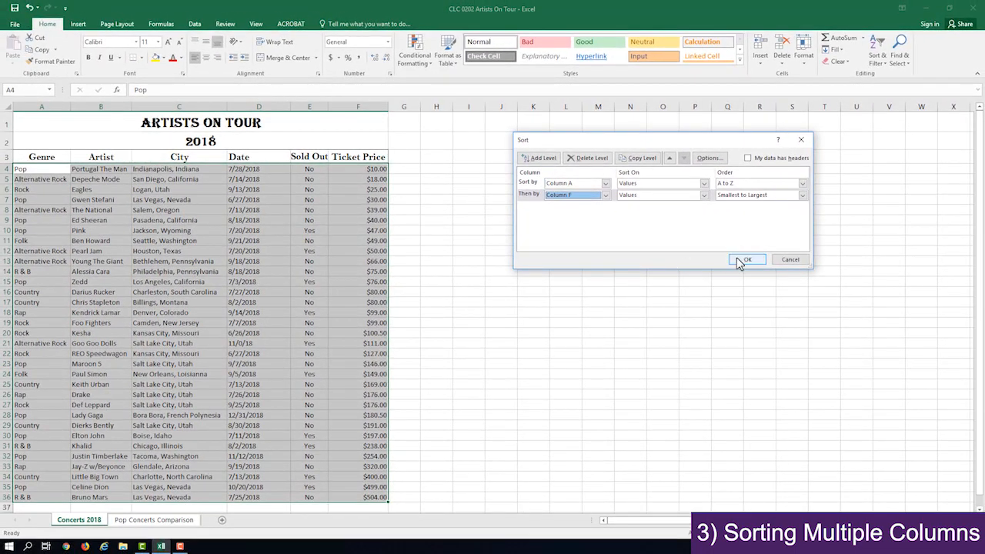
click(737, 259)
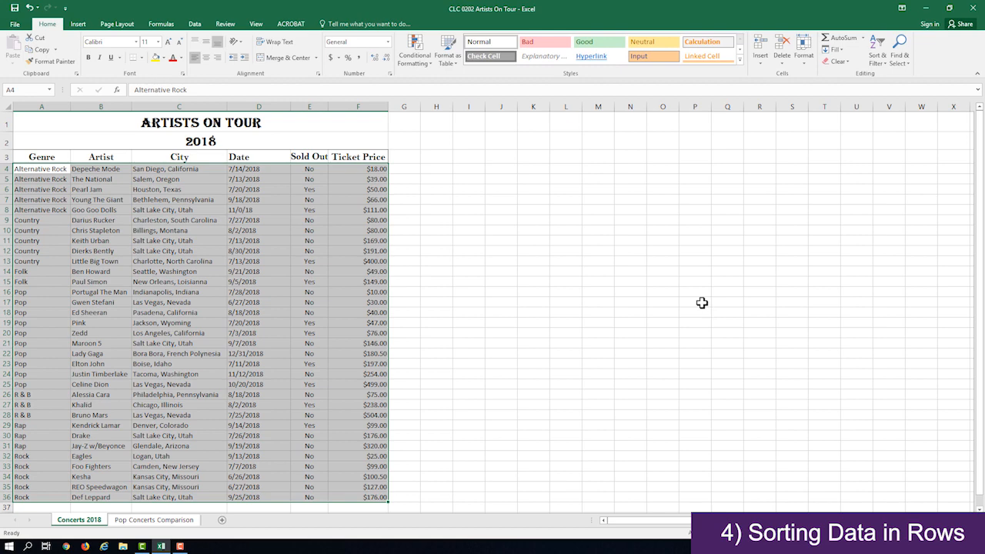
Step: On the Pop Concerts Comparison sheet, start a custom sort of B3:K8 with the orientation set to Sort left to right
click(164, 521)
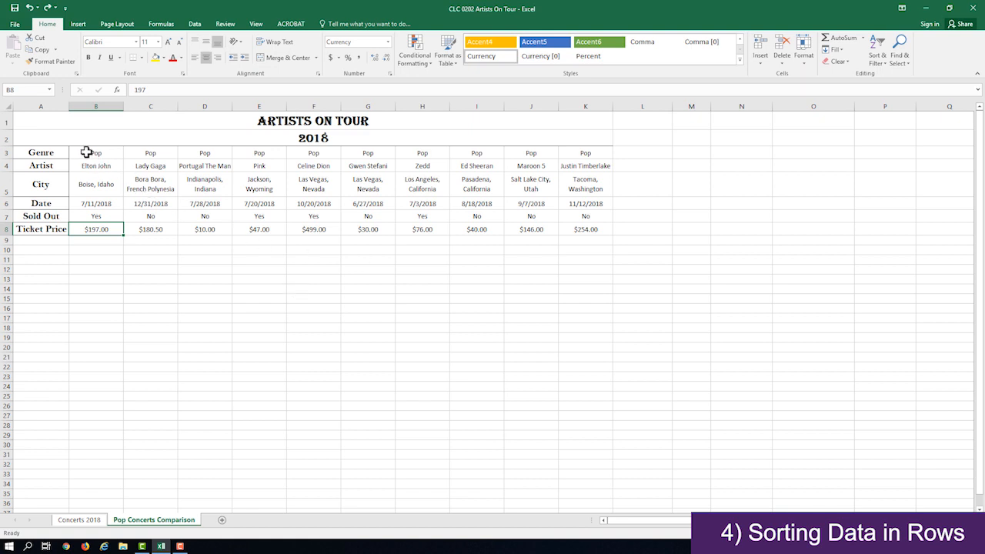
drag(86, 153, 587, 233)
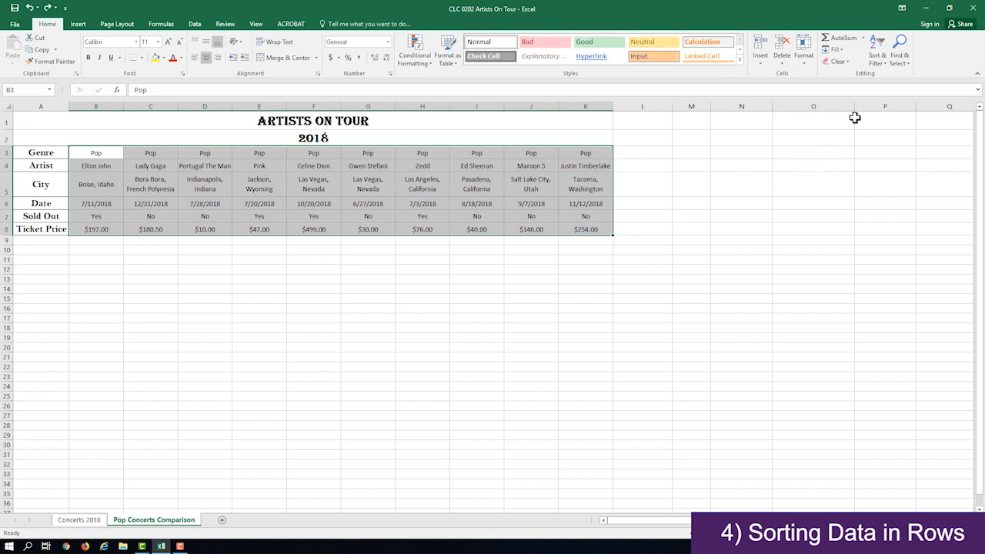
click(883, 55)
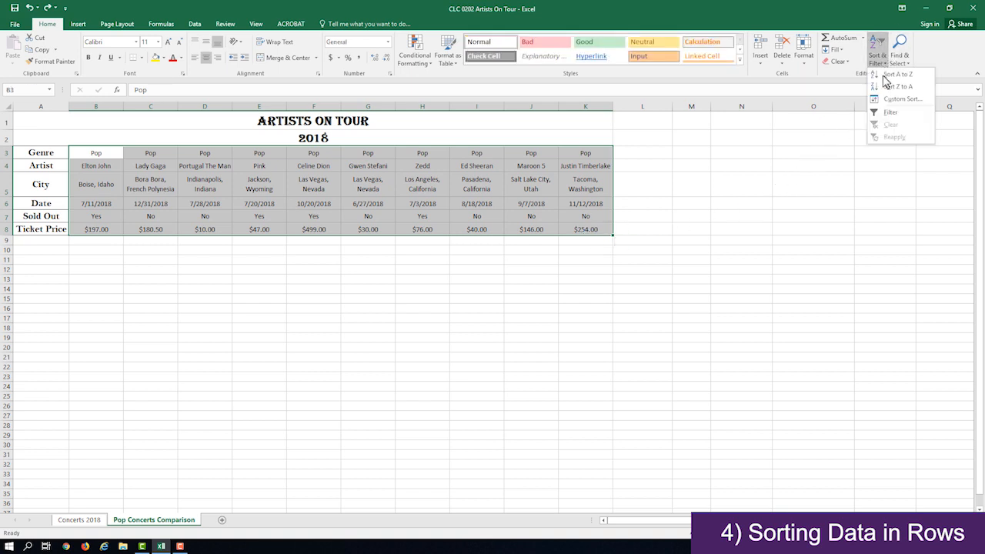
click(885, 100)
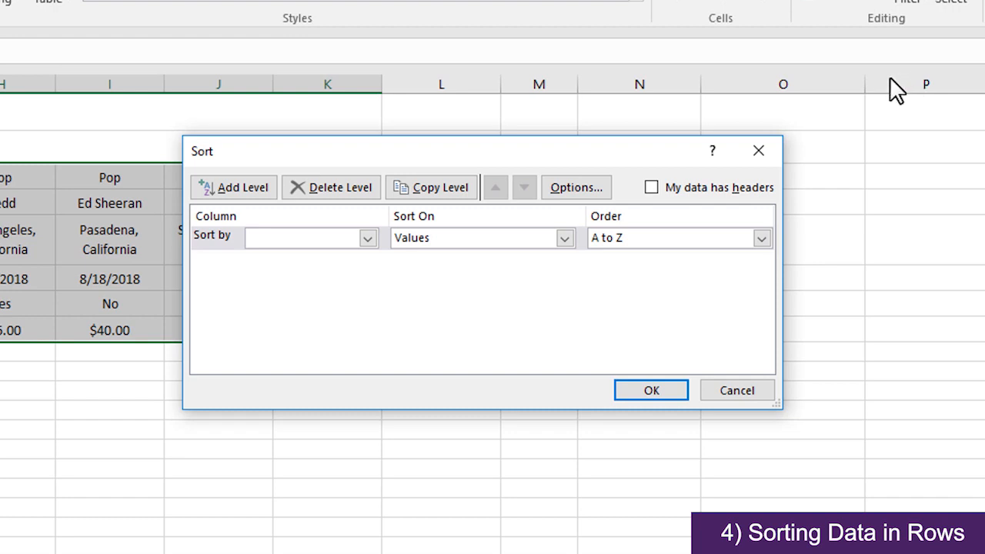
click(585, 188)
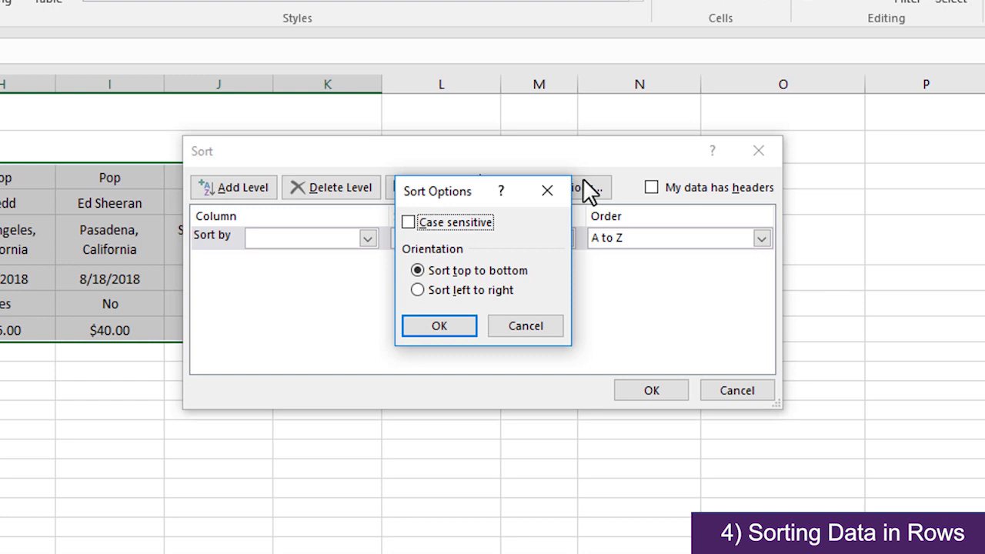
click(422, 288)
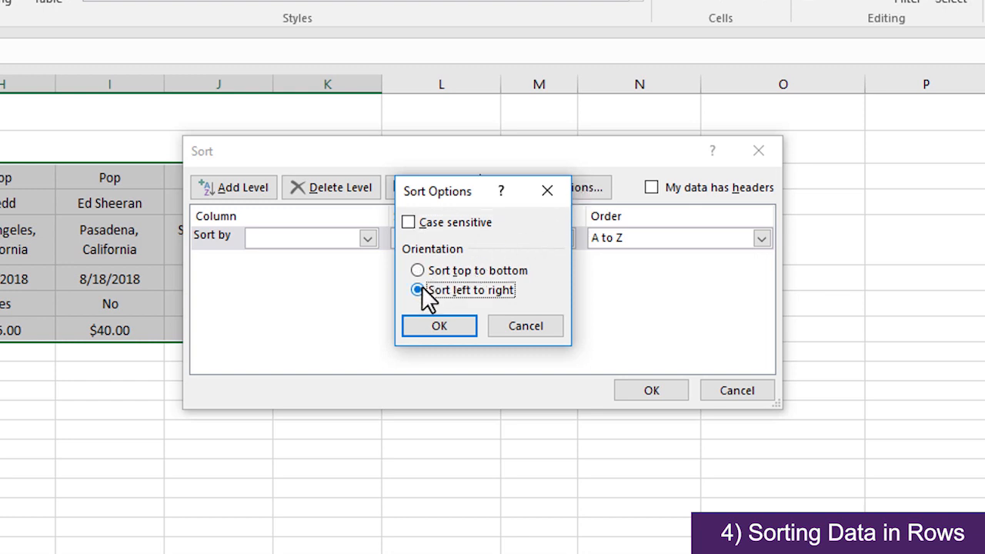
click(425, 323)
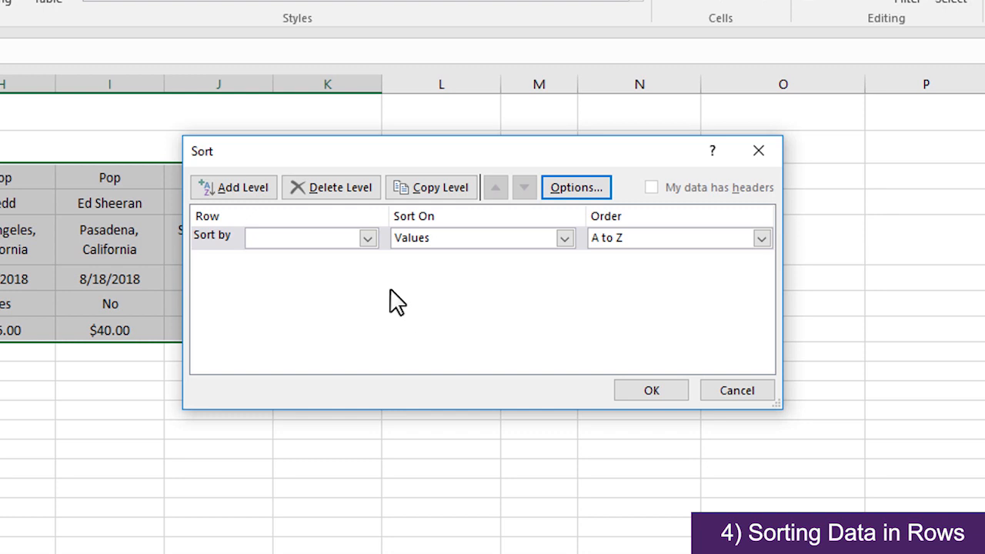
Step: Sort the pop concerts by Row 6 values from Oldest to Newest and deselect the range
click(373, 244)
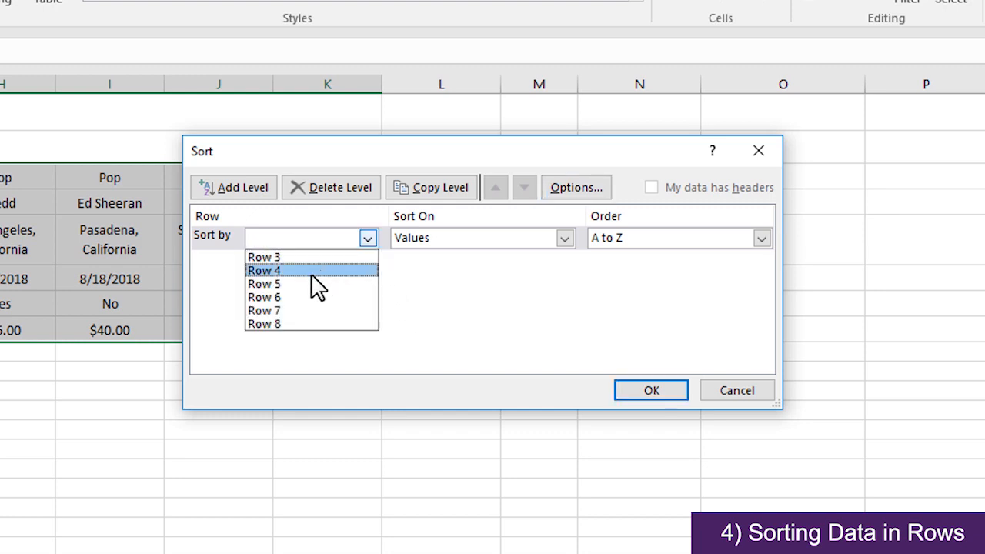
click(265, 297)
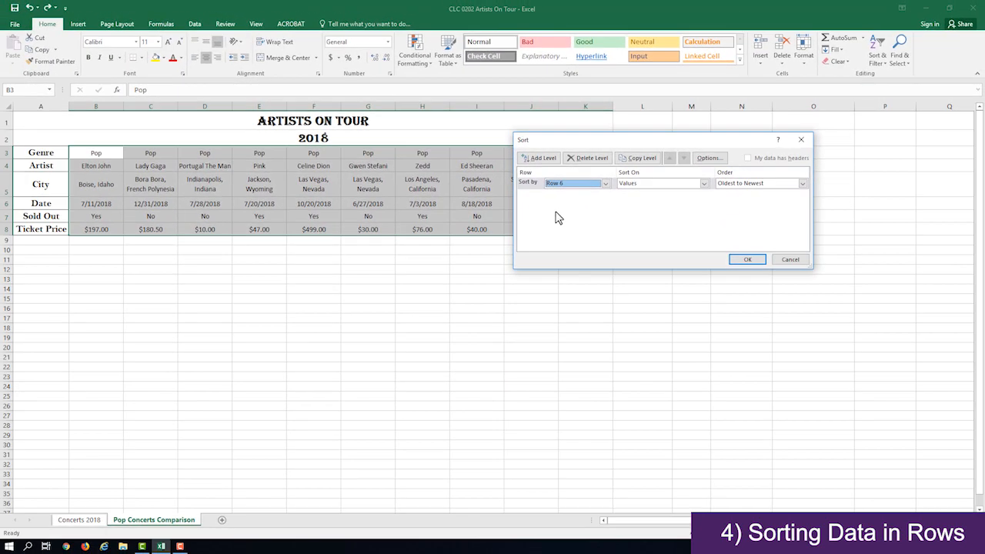
click(747, 260)
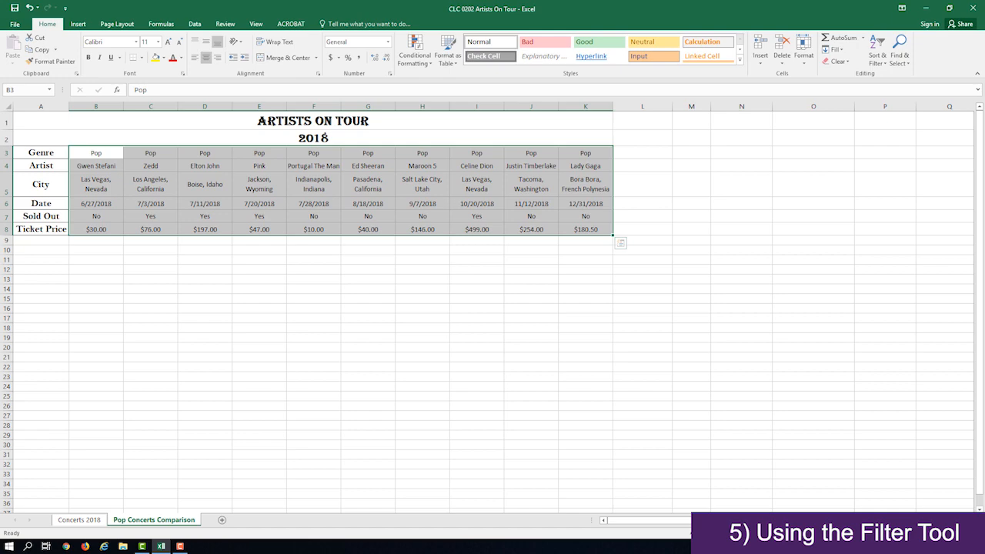
click(643, 240)
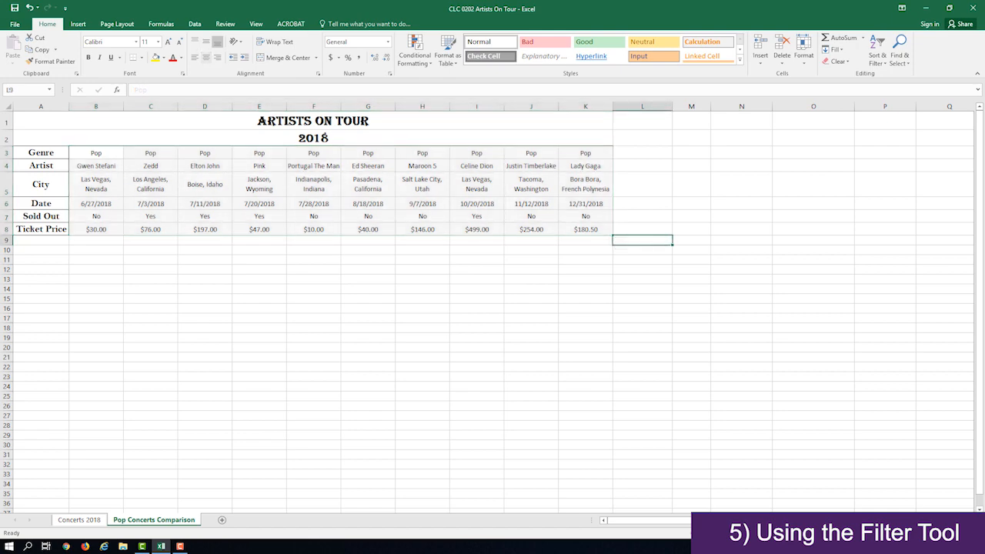
Step: On the Concerts 2018 sheet, turn on Filter for the concert table A3:F36, including its header row
click(78, 521)
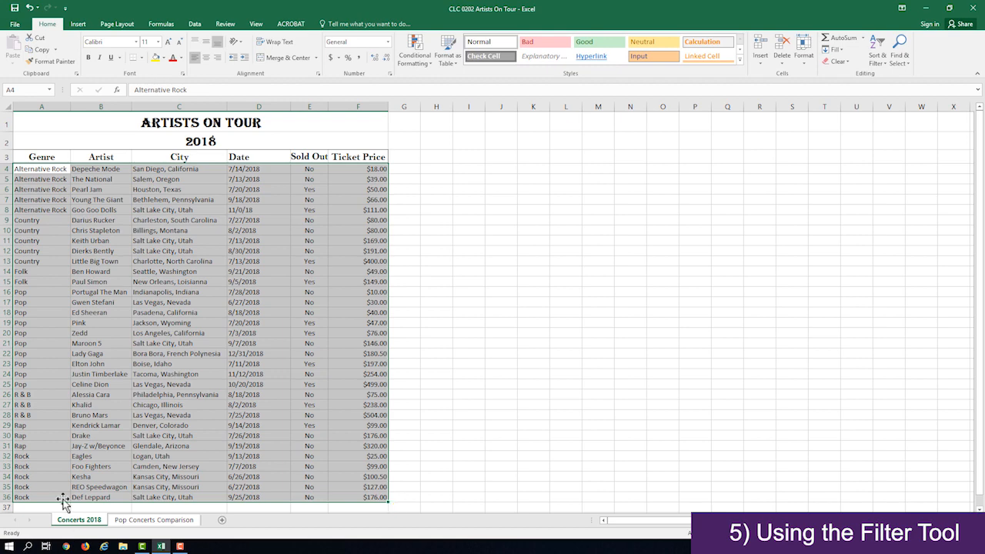
click(27, 157)
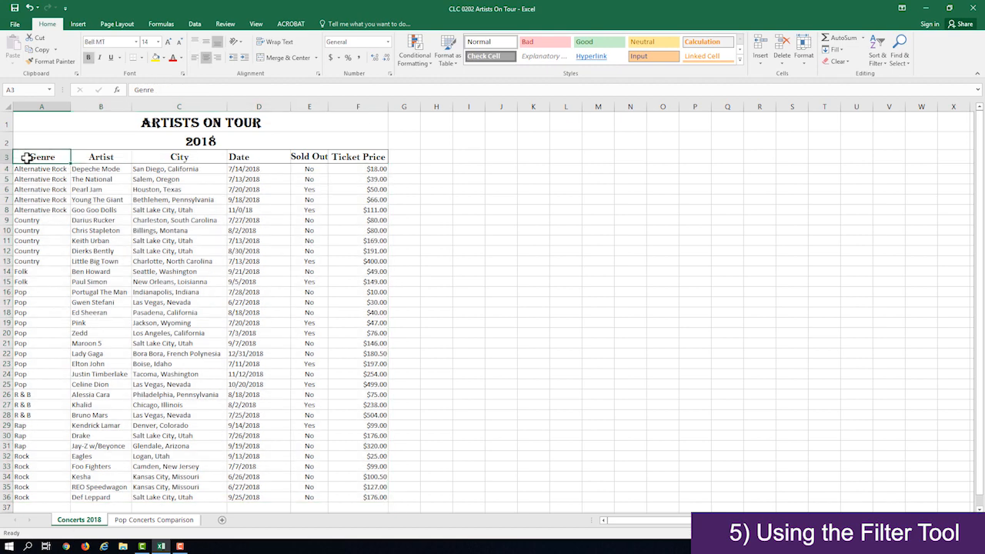
drag(26, 157, 357, 496)
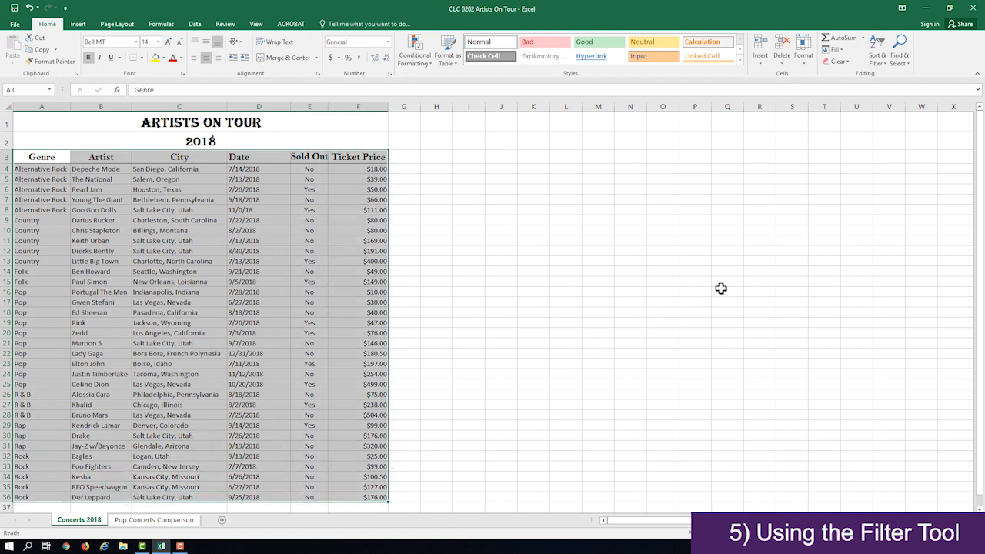
click(879, 60)
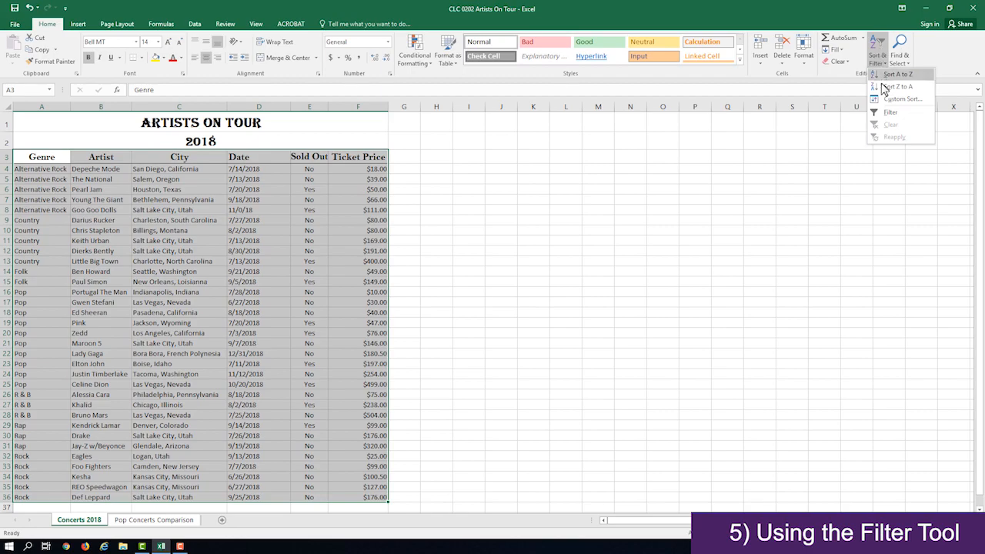
click(889, 113)
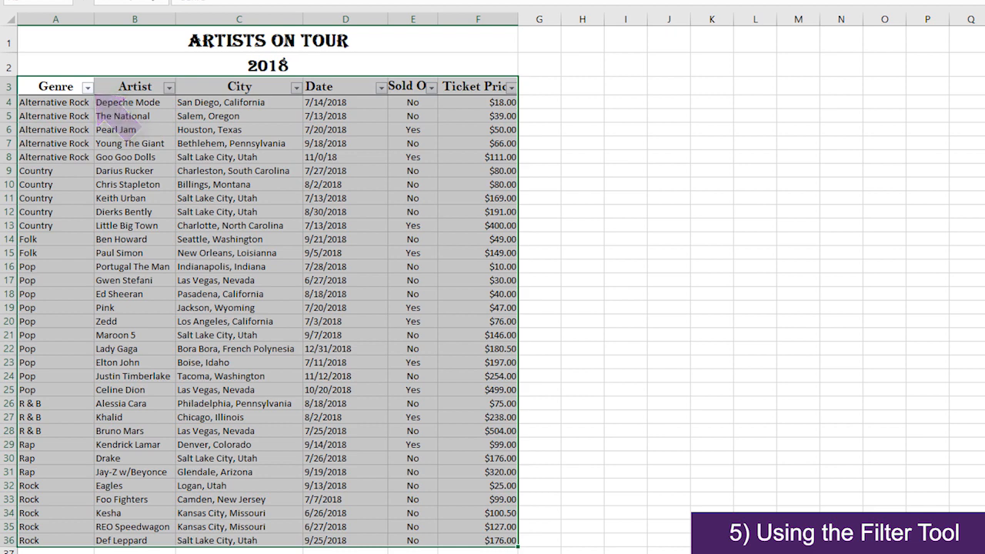
Step: Filter the Genre column to show only Alternative Rock, Pop and Rock, excluding Country, Folk, R & B and Rap
click(48, 87)
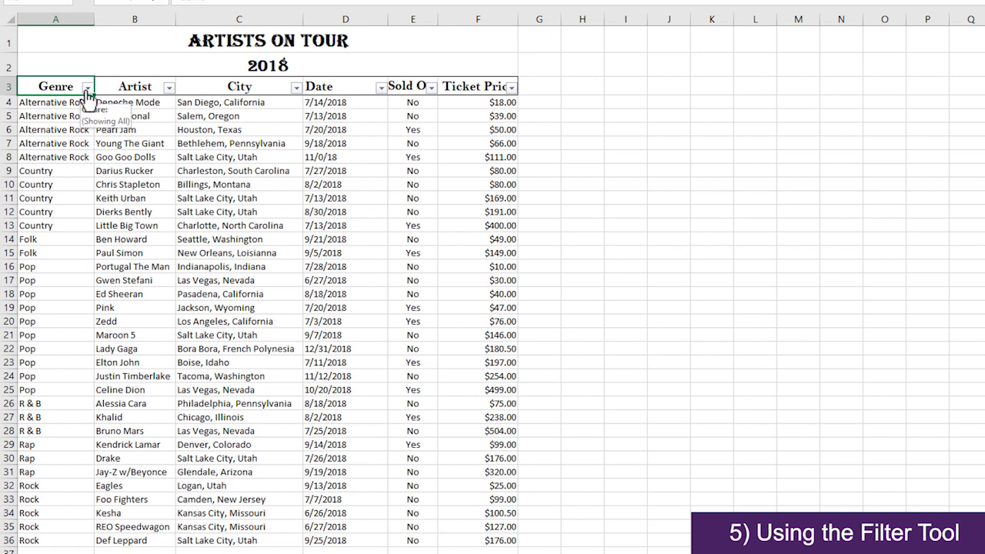
click(87, 88)
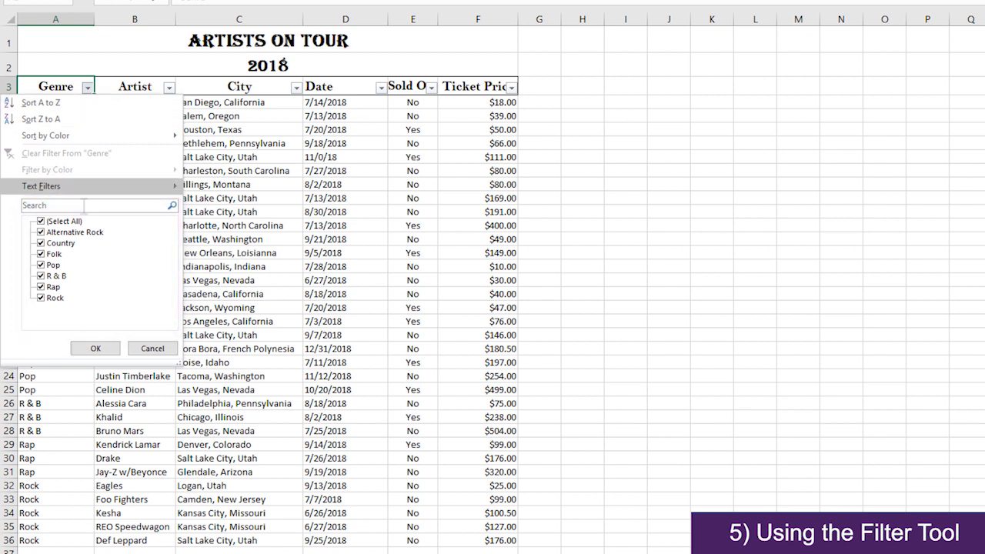
click(41, 244)
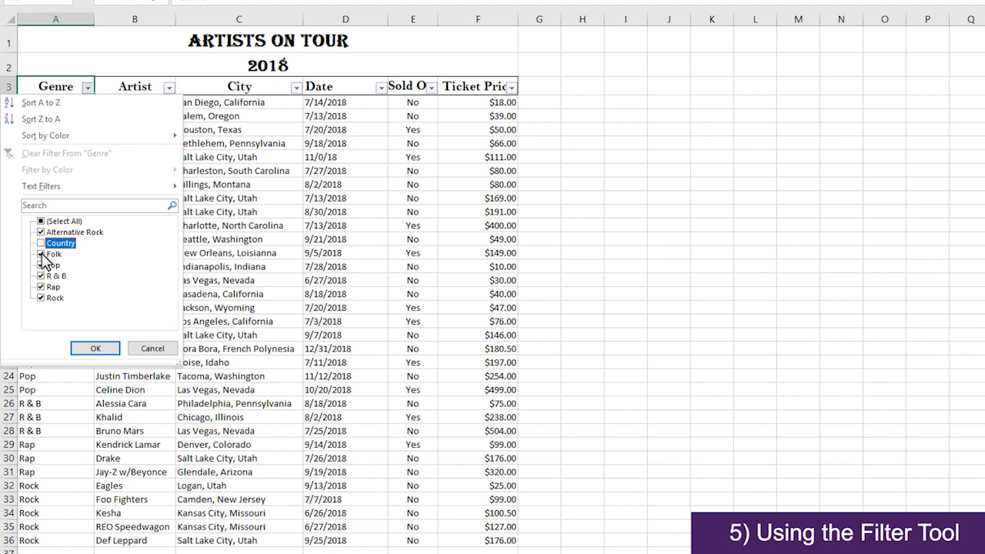
click(41, 255)
click(42, 276)
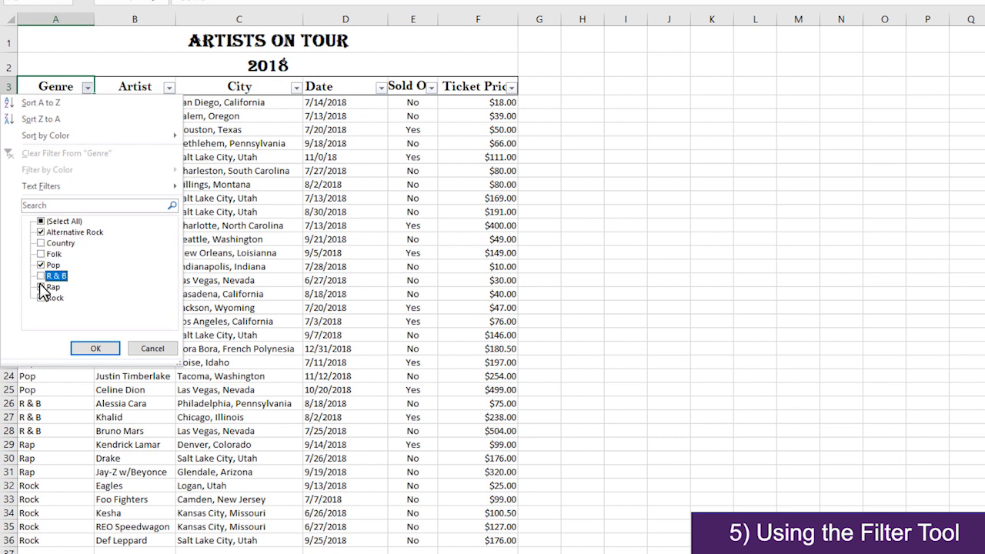
click(41, 287)
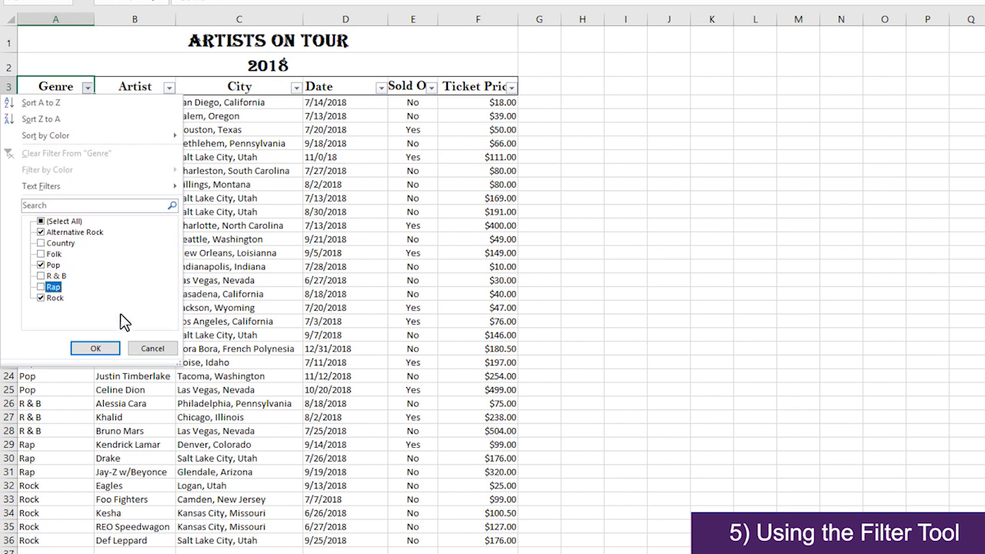
click(102, 349)
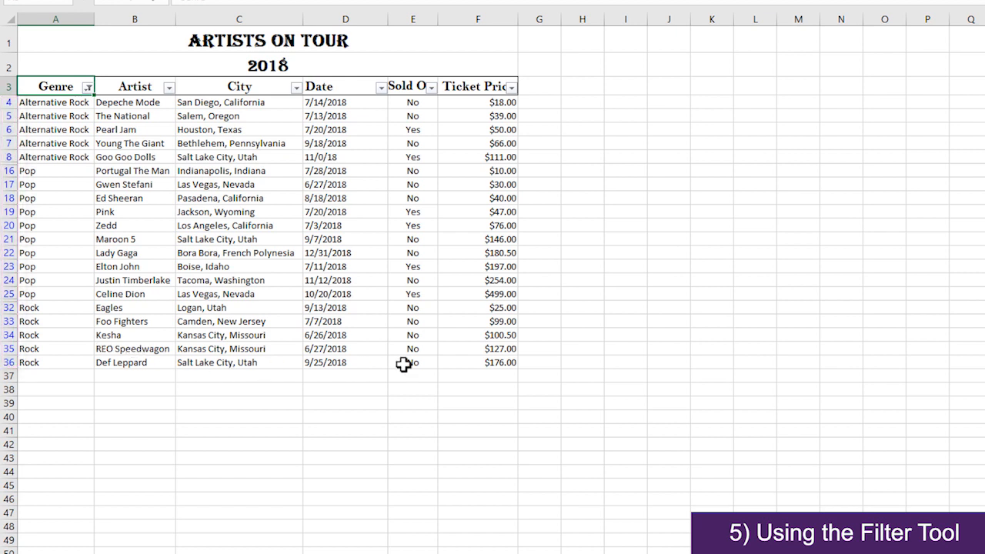
Step: Filter Ticket Price to values less than or equal to 50, and sort the filtered concerts by Date from Oldest to Newest
click(512, 88)
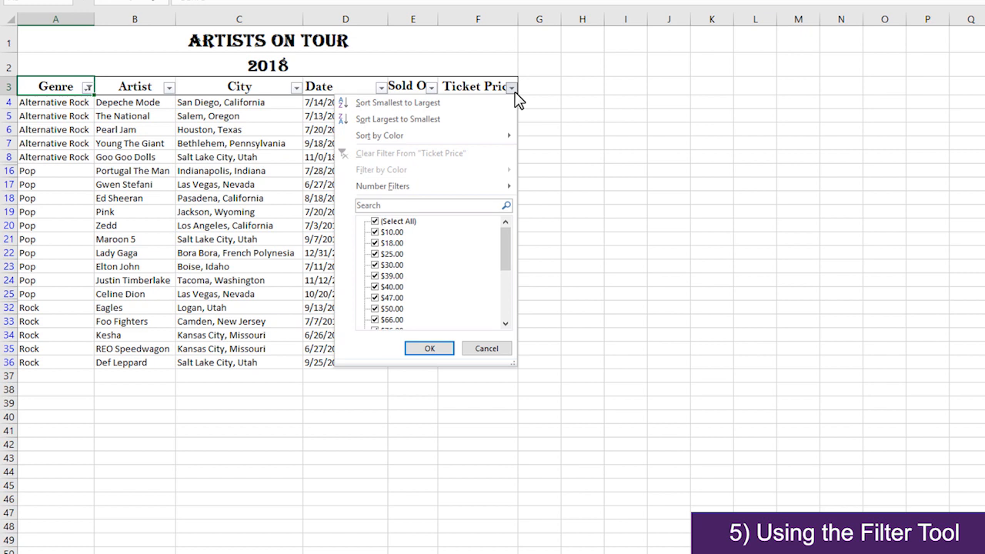
mouse_move(509, 190)
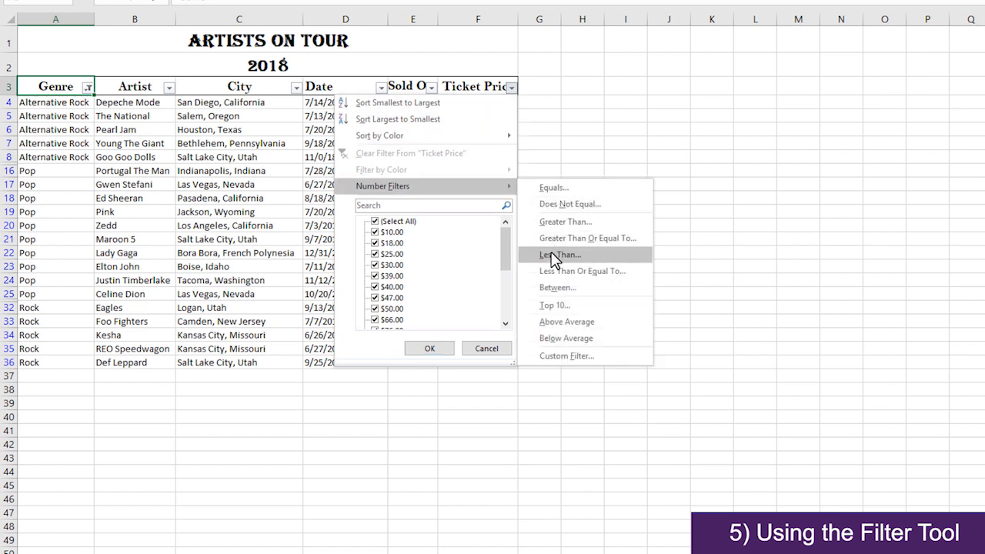
click(553, 272)
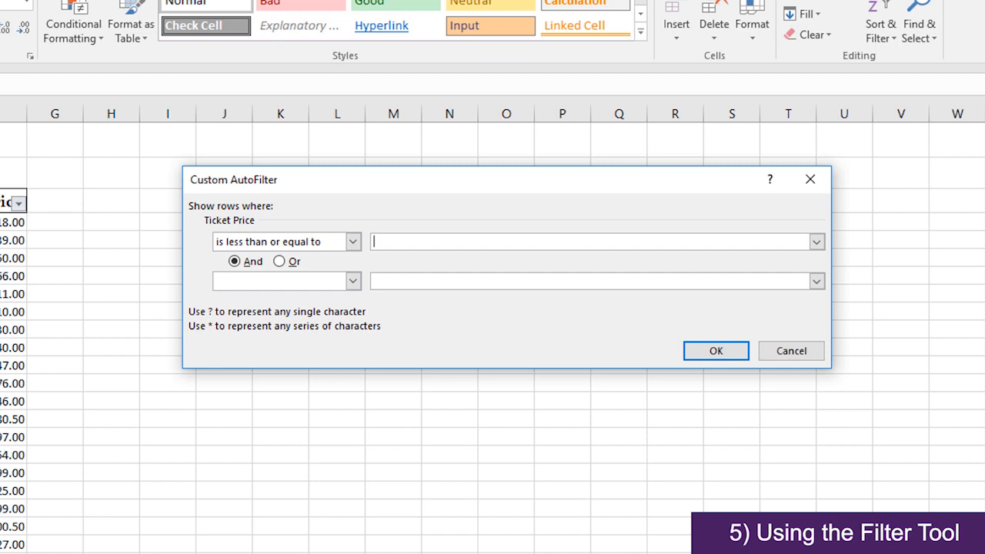
text(50)
click(817, 242)
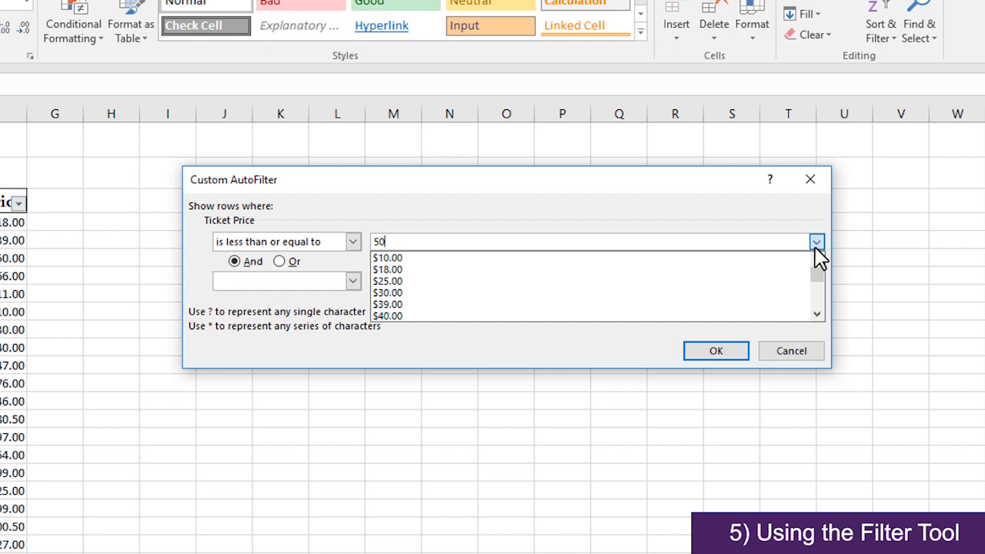
click(816, 245)
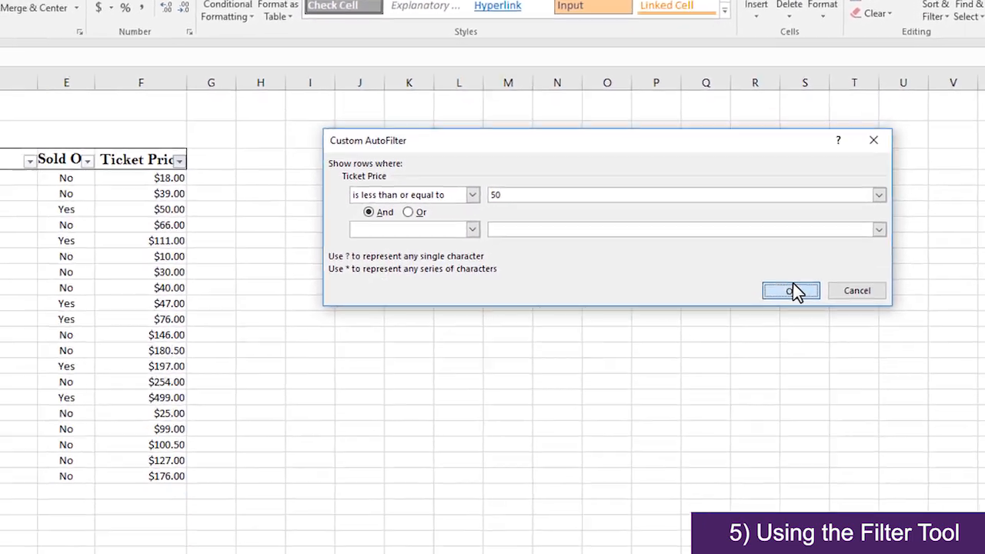
click(716, 350)
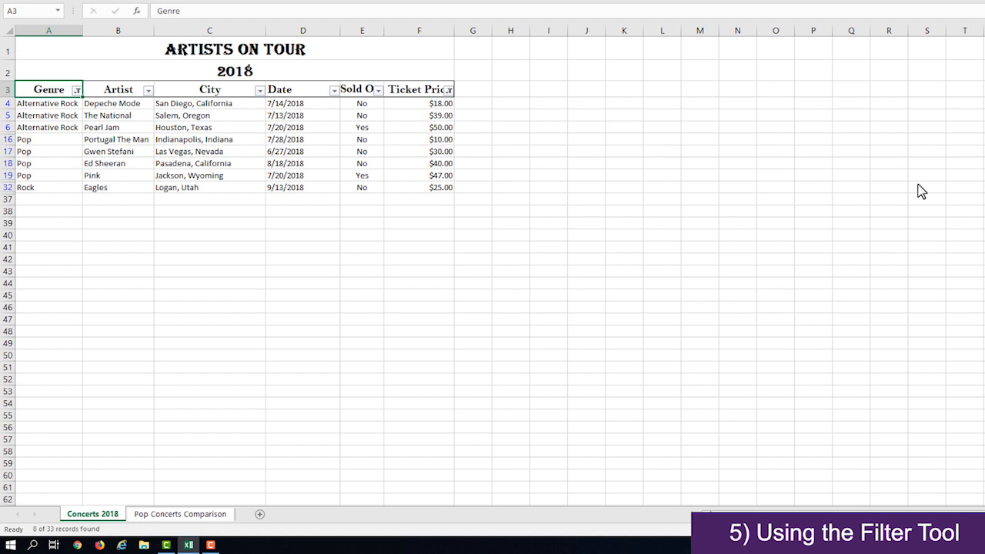
click(334, 92)
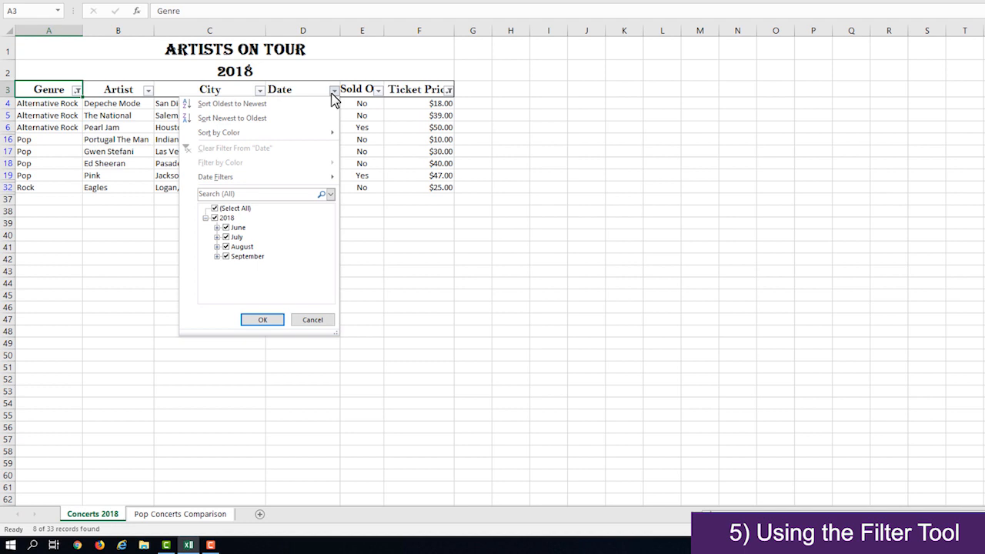
click(312, 104)
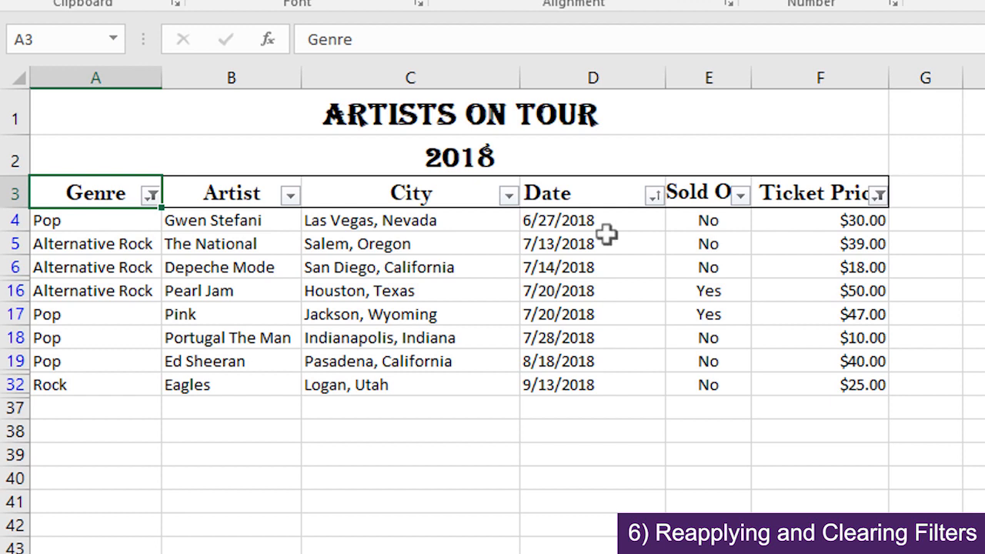
Step: Change the Pearl Jam ticket price in F16 to 60 and reapply the table's filters
click(853, 291)
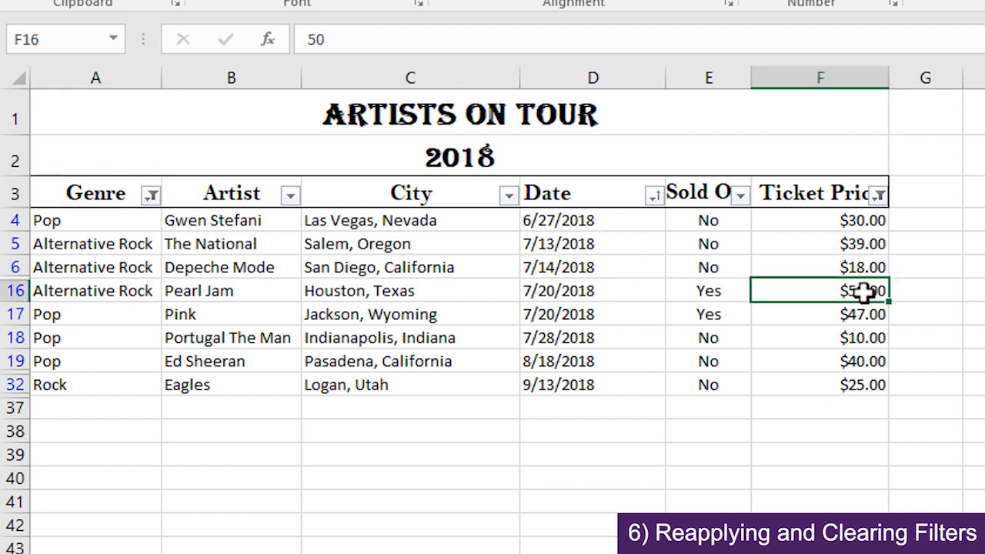
double_click(866, 290)
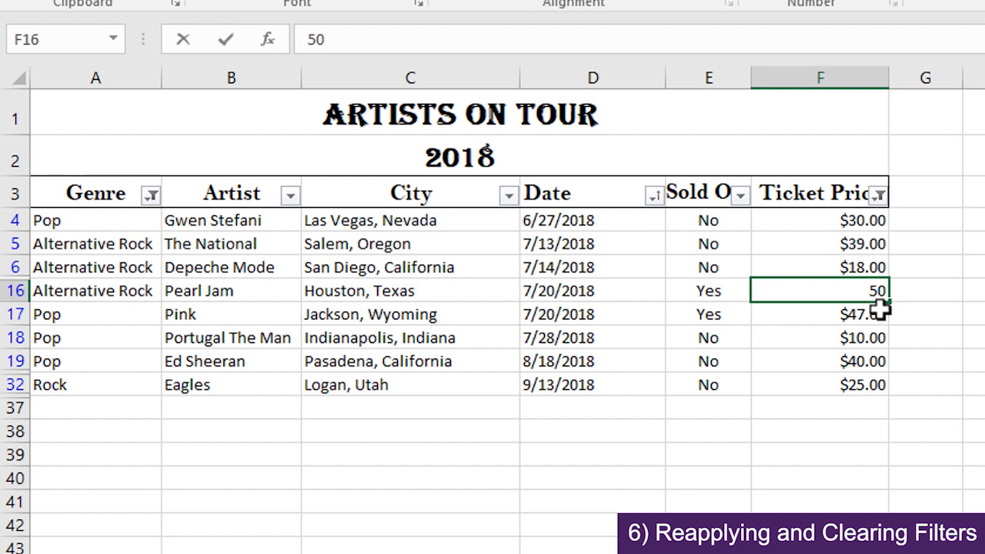
key(BackSpace)
text(6)
key(Return)
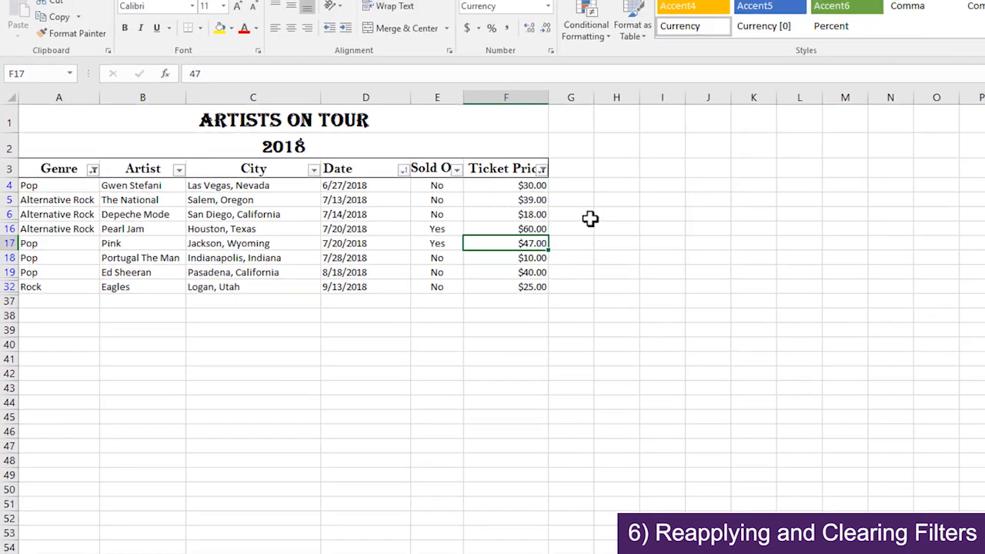
click(878, 61)
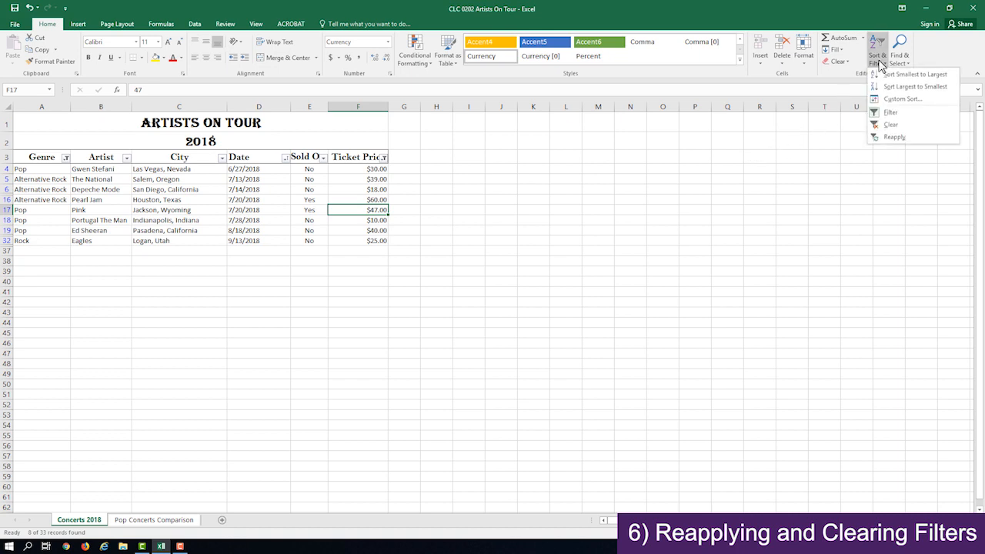
click(892, 135)
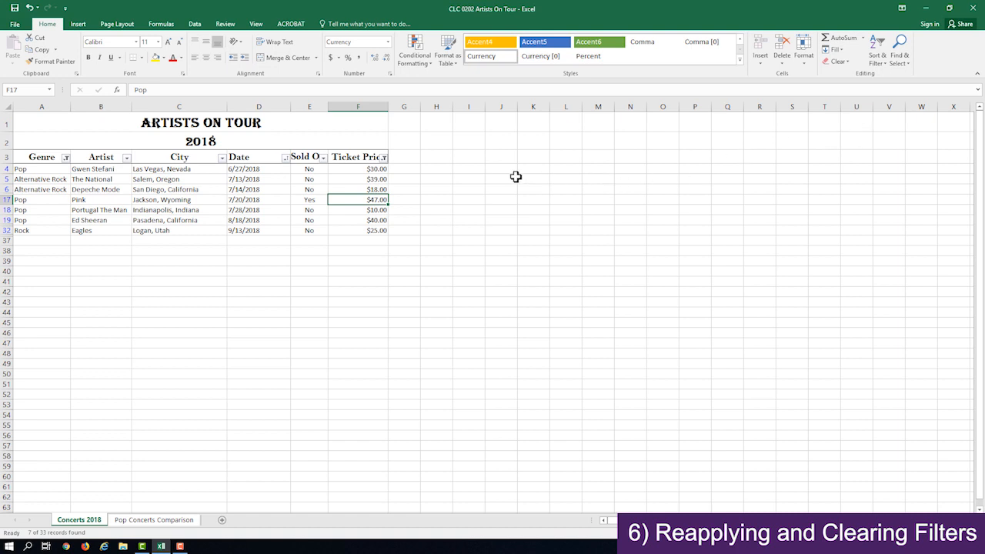
Step: Clear the filter from the Ticket Price column, then clear all remaining filters on the concert table
click(383, 157)
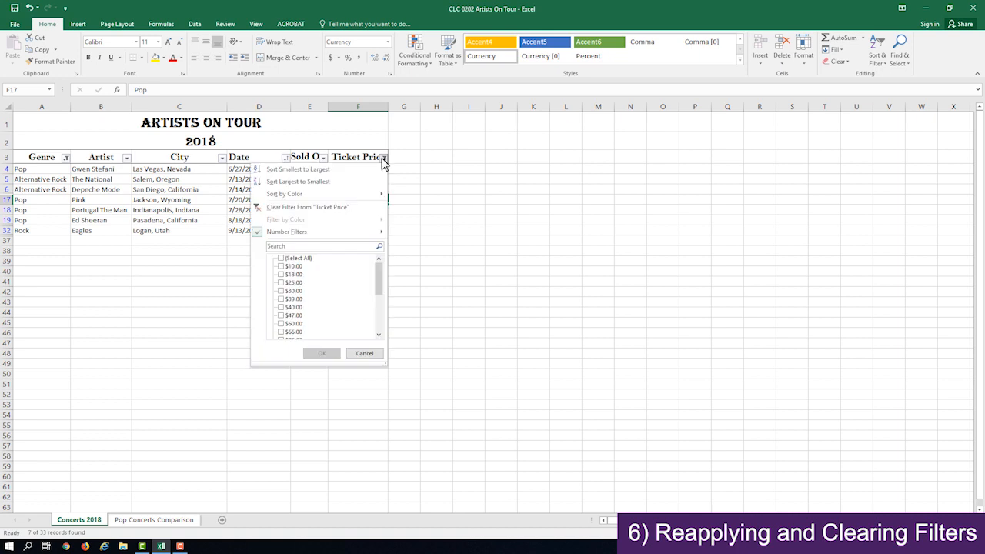
click(346, 214)
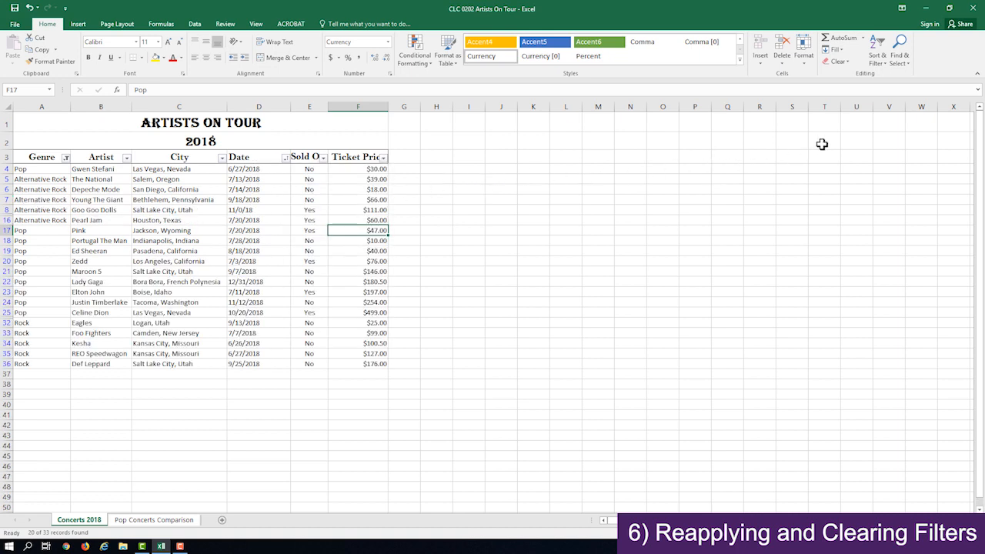
click(883, 70)
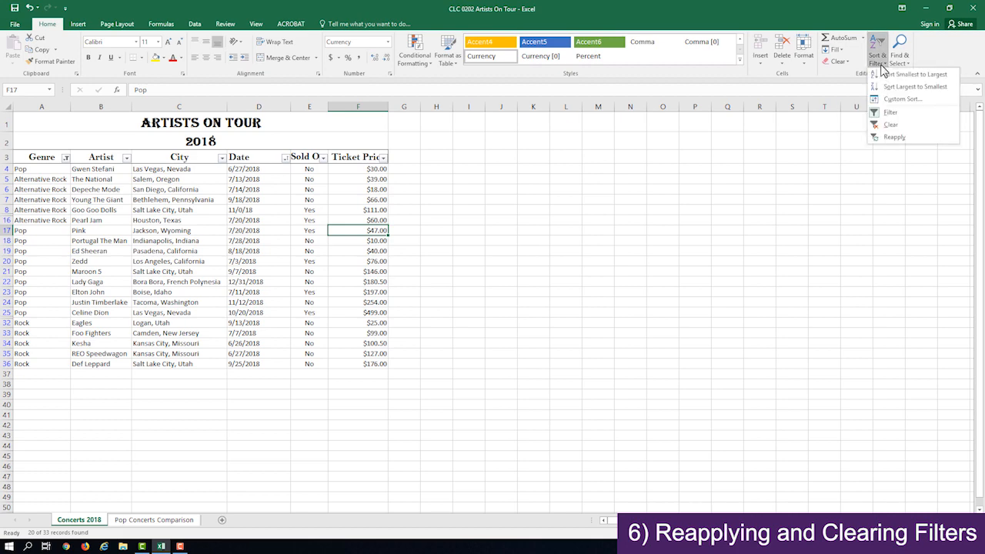
click(890, 127)
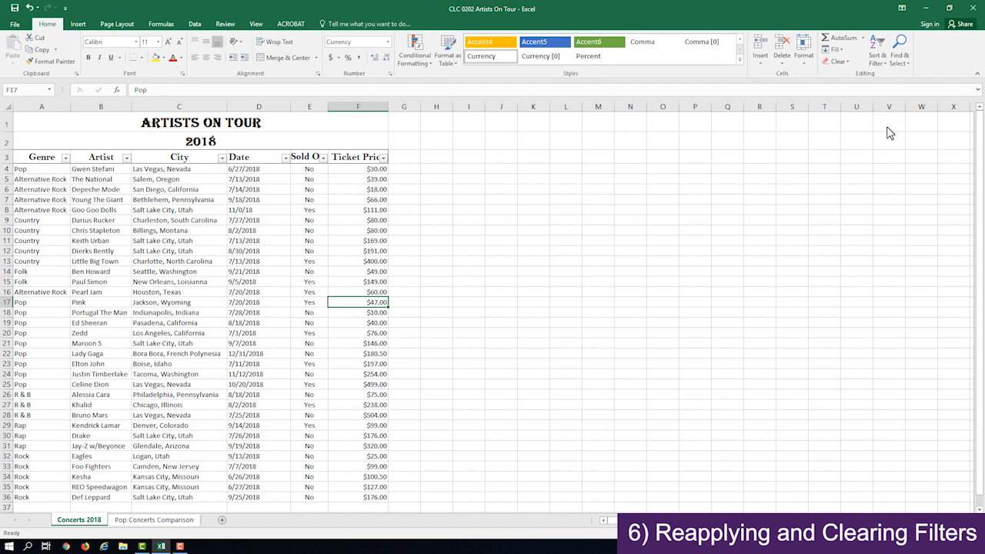
Step: Turn off the Filter tool for the concert table to remove the header filter arrows
click(882, 66)
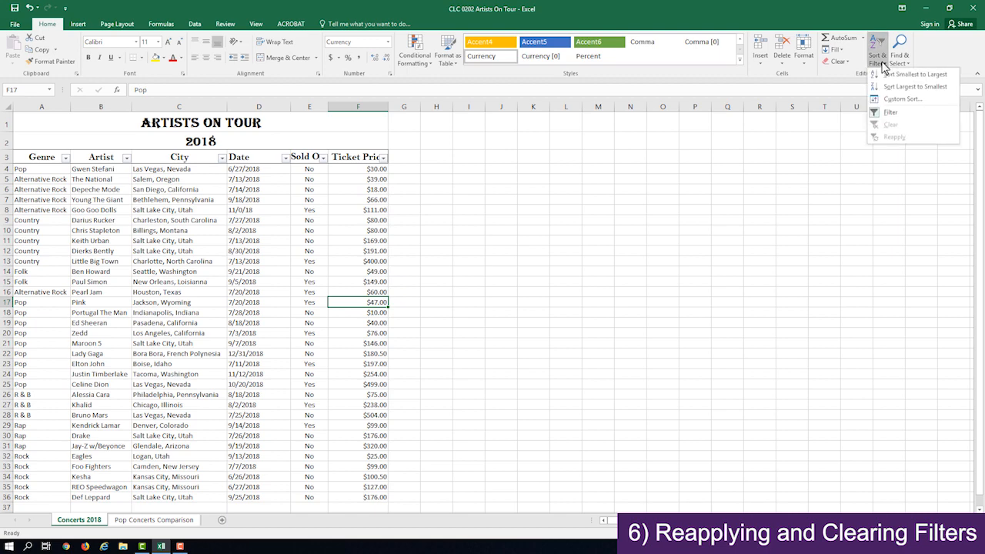
click(883, 113)
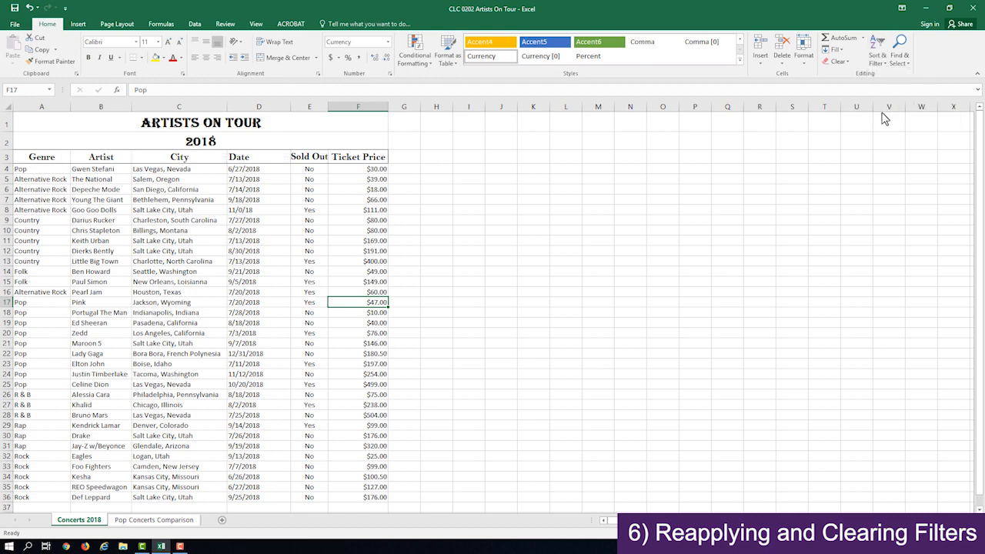